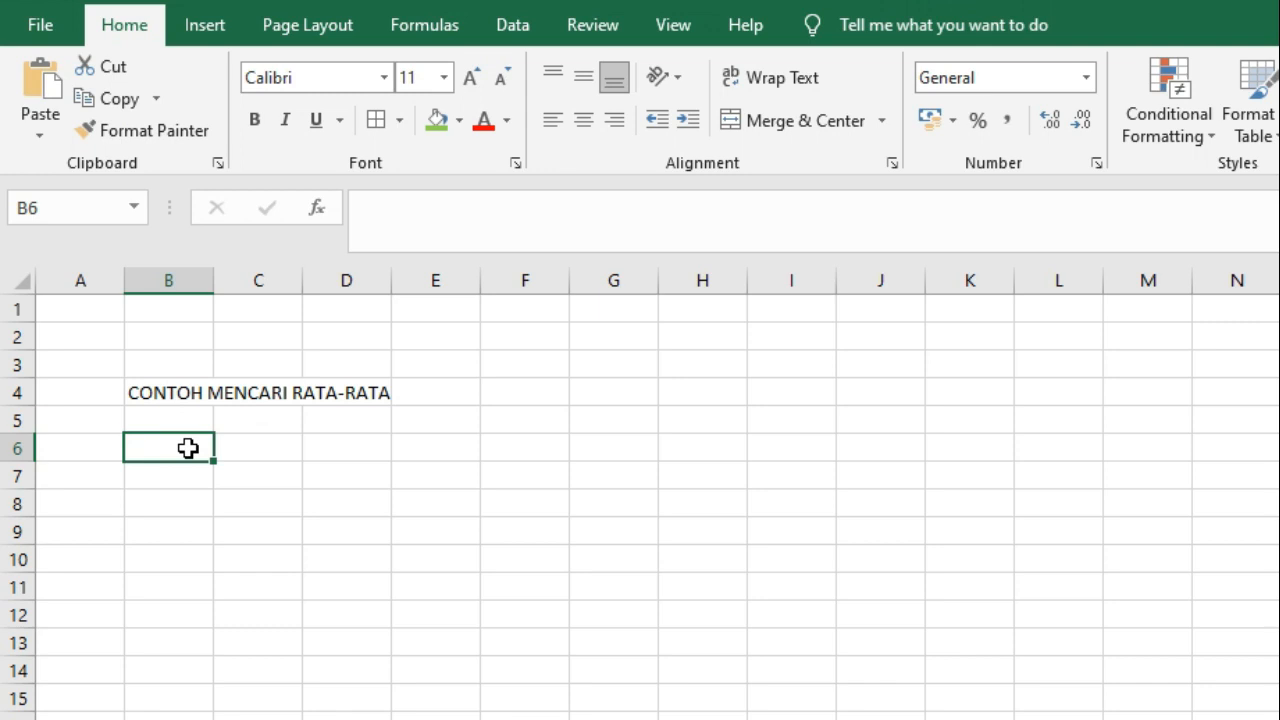
# Enter the column headers NO, NAMA and NILAI TUGAS 1 in cells B6 to D6
pyautogui.write('NO')
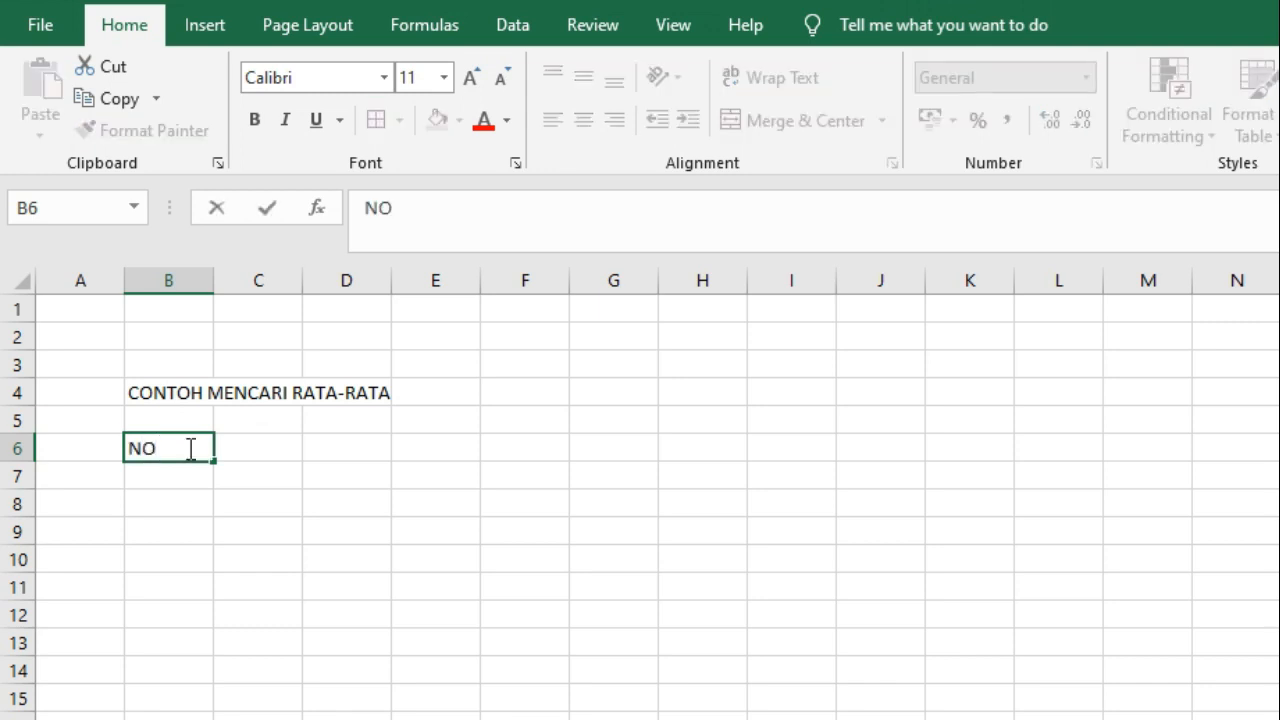
pyautogui.press('Tab')
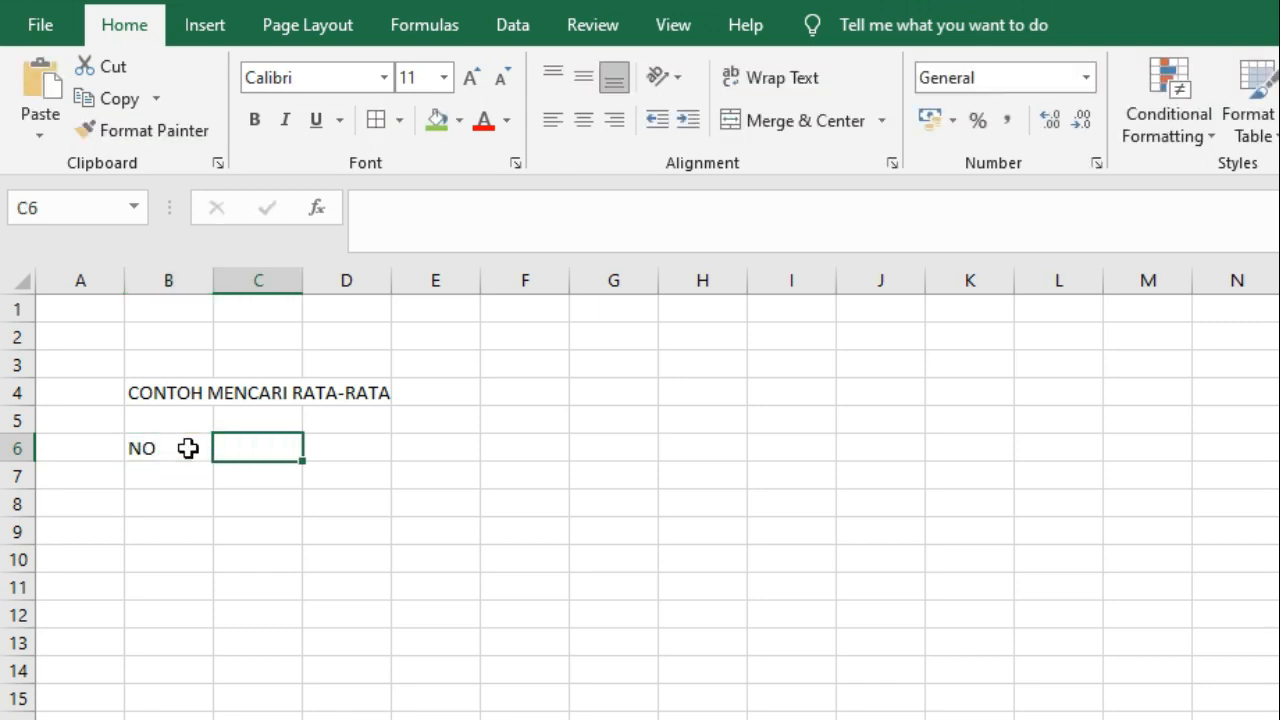
pyautogui.write('NAMA')
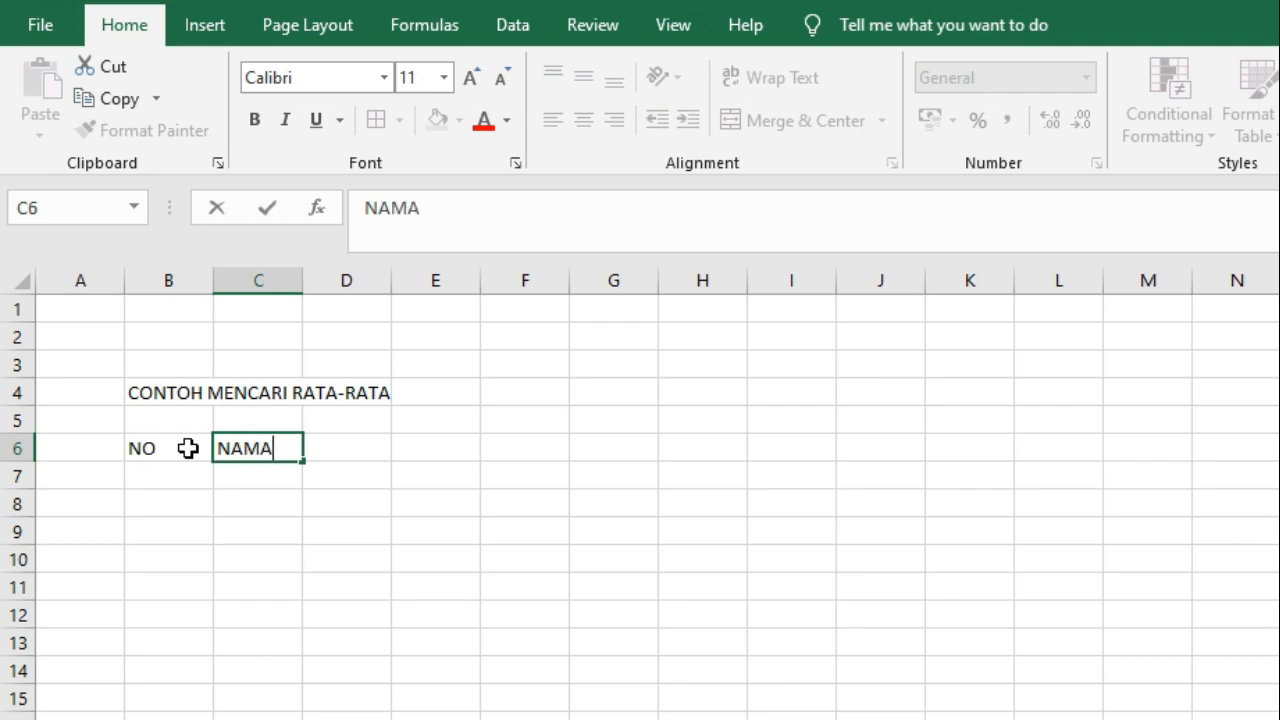
pyautogui.press('Tab')
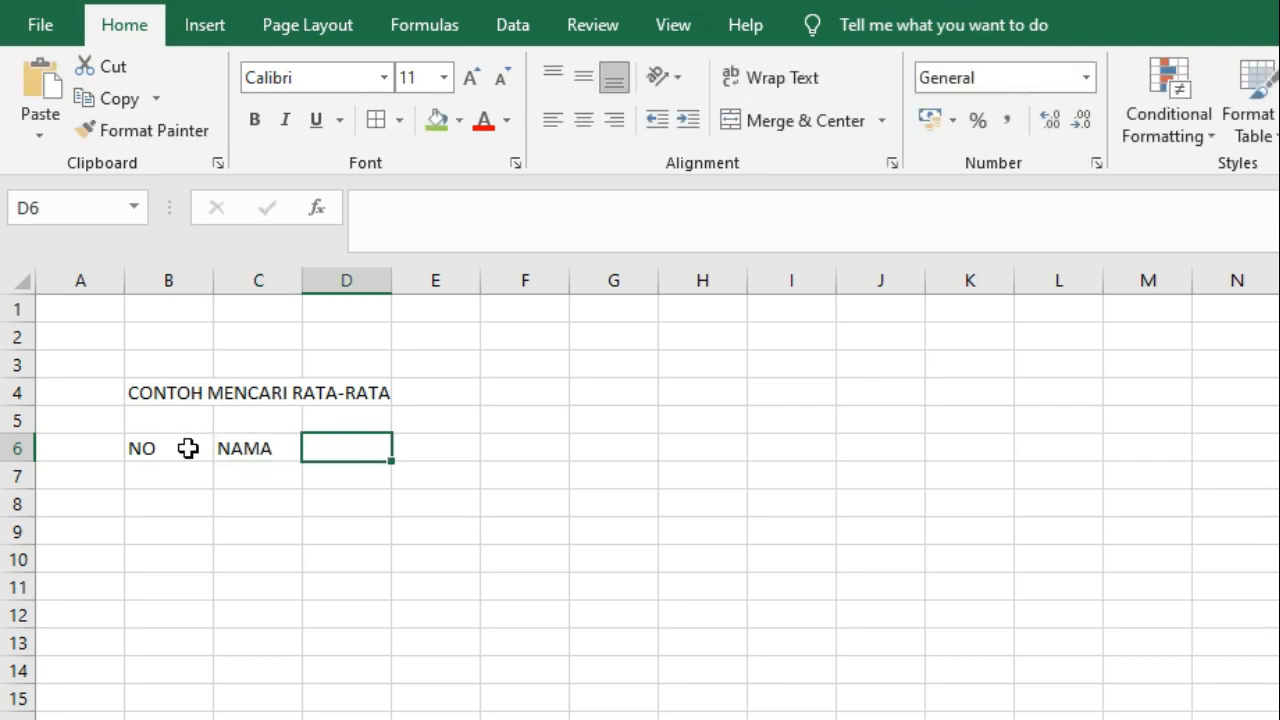
pyautogui.write('NI')
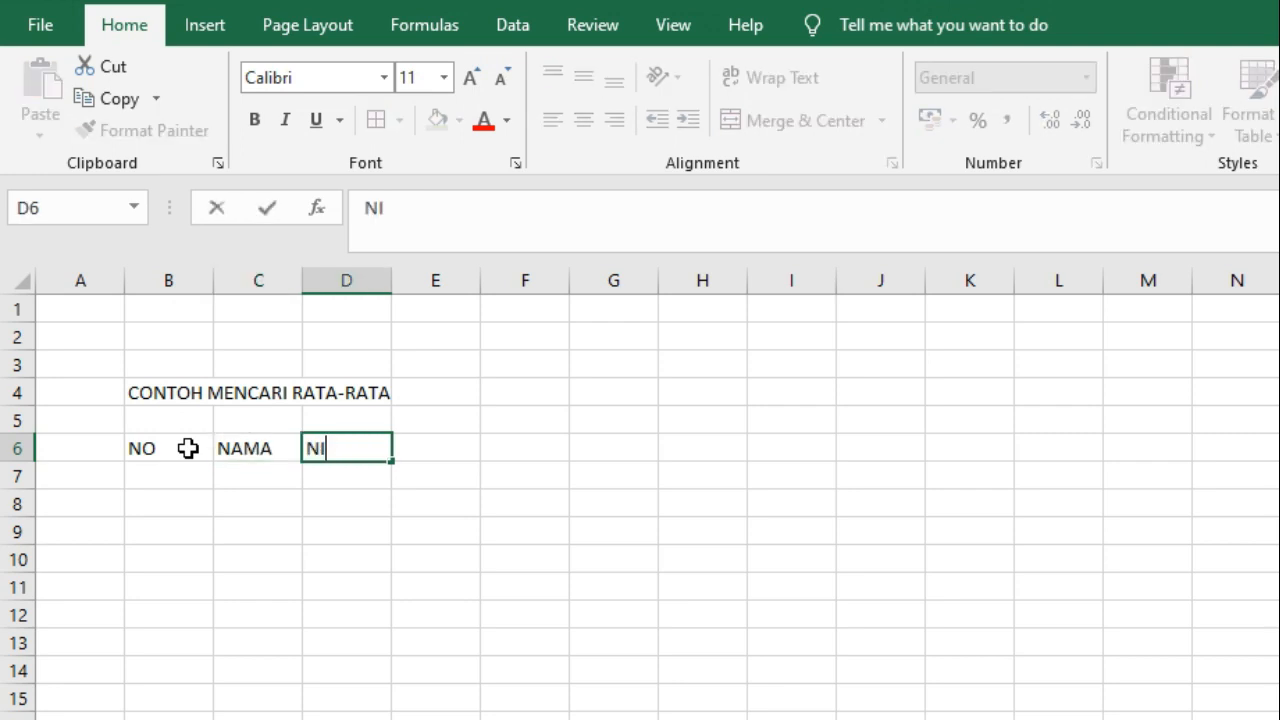
pyautogui.write('LAI')
pyautogui.write('TUGAS')
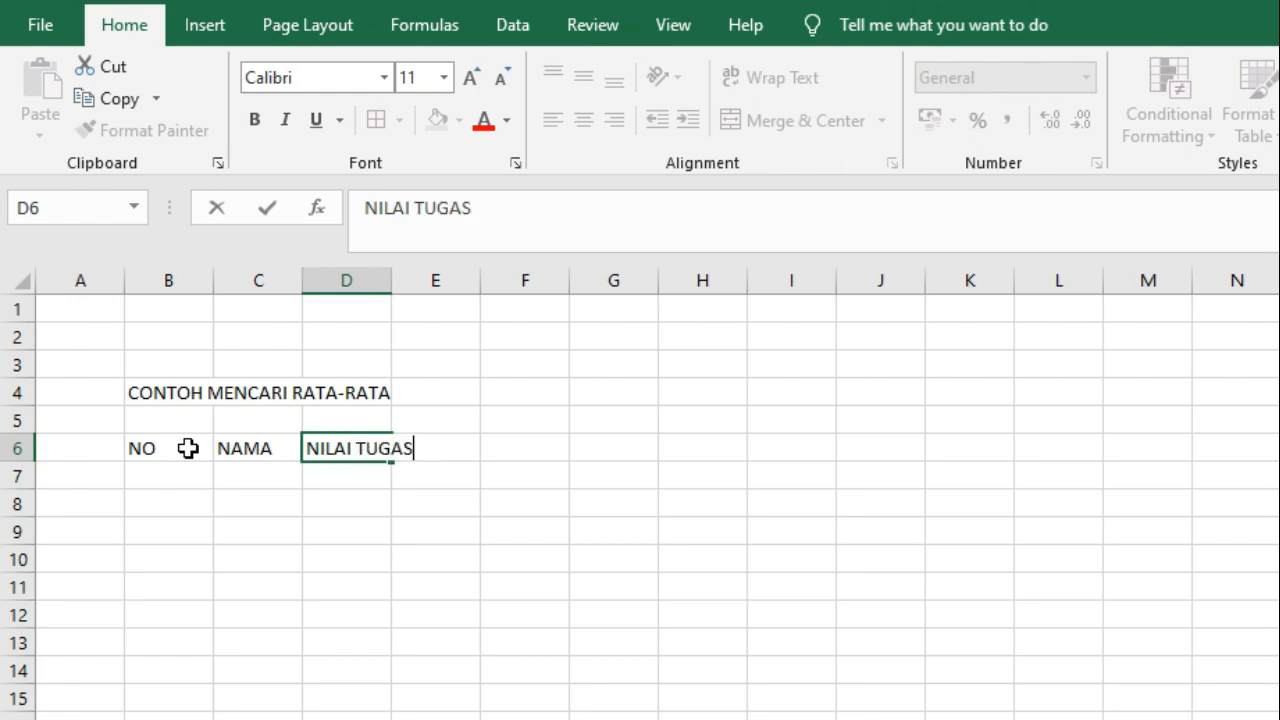
pyautogui.write('1')
pyautogui.press('BackSpace')
pyautogui.write('1')
pyautogui.press('Tab')
# Enter the column headers NILAI TUGAS 2, NILAI TUGAS 3 and RATA-RATA in cells E6 to G6
pyautogui.write('N')
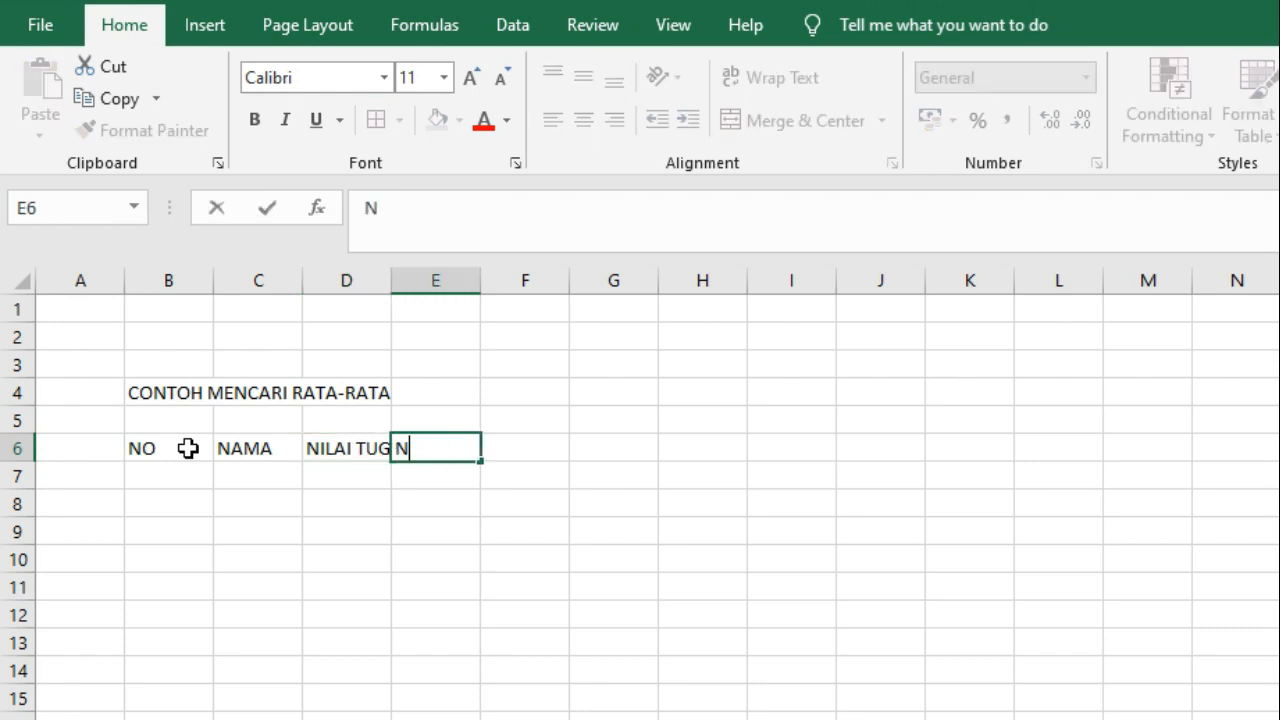
pyautogui.write('ILAI TUGAS ')
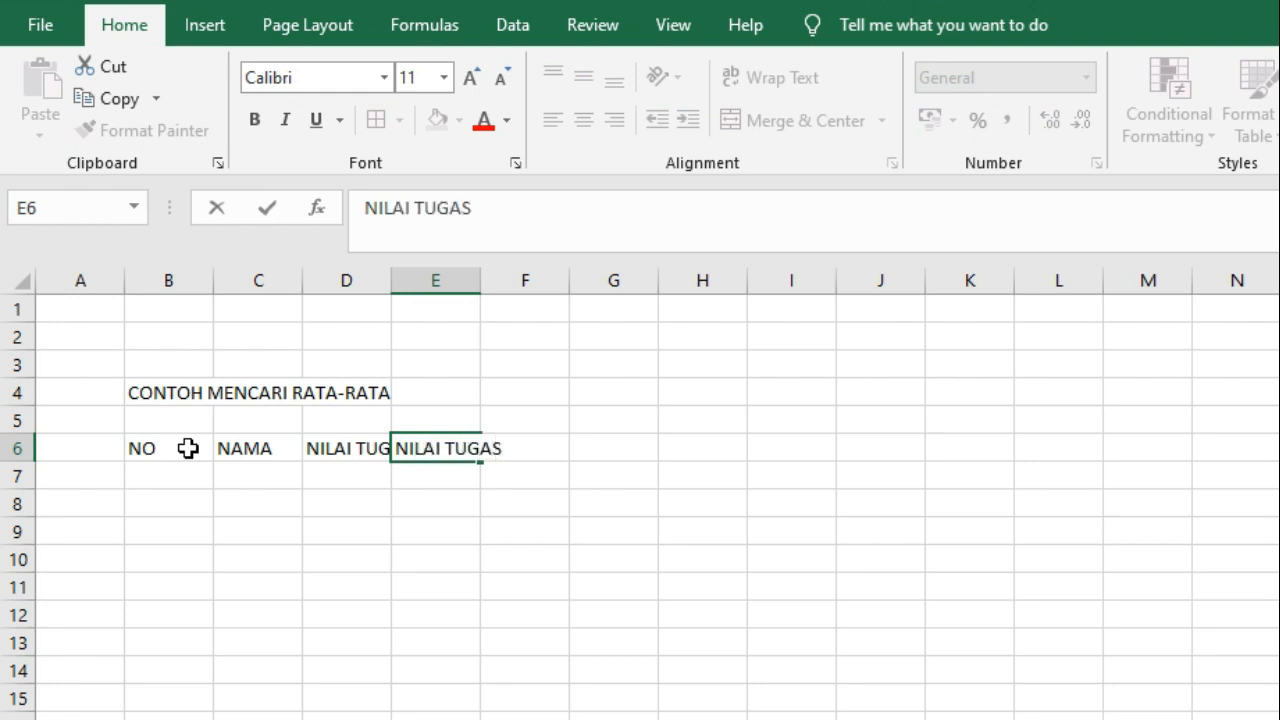
pyautogui.write('2')
pyautogui.press('Tab')
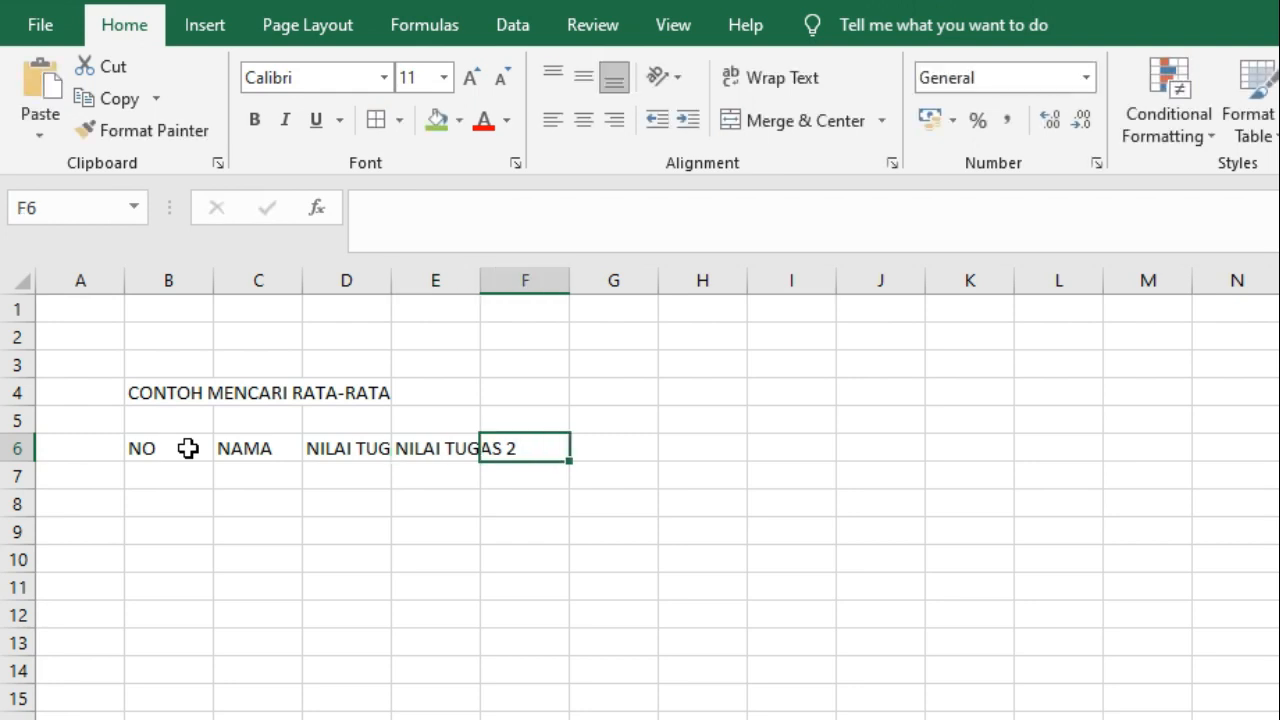
pyautogui.write('NILAI ')
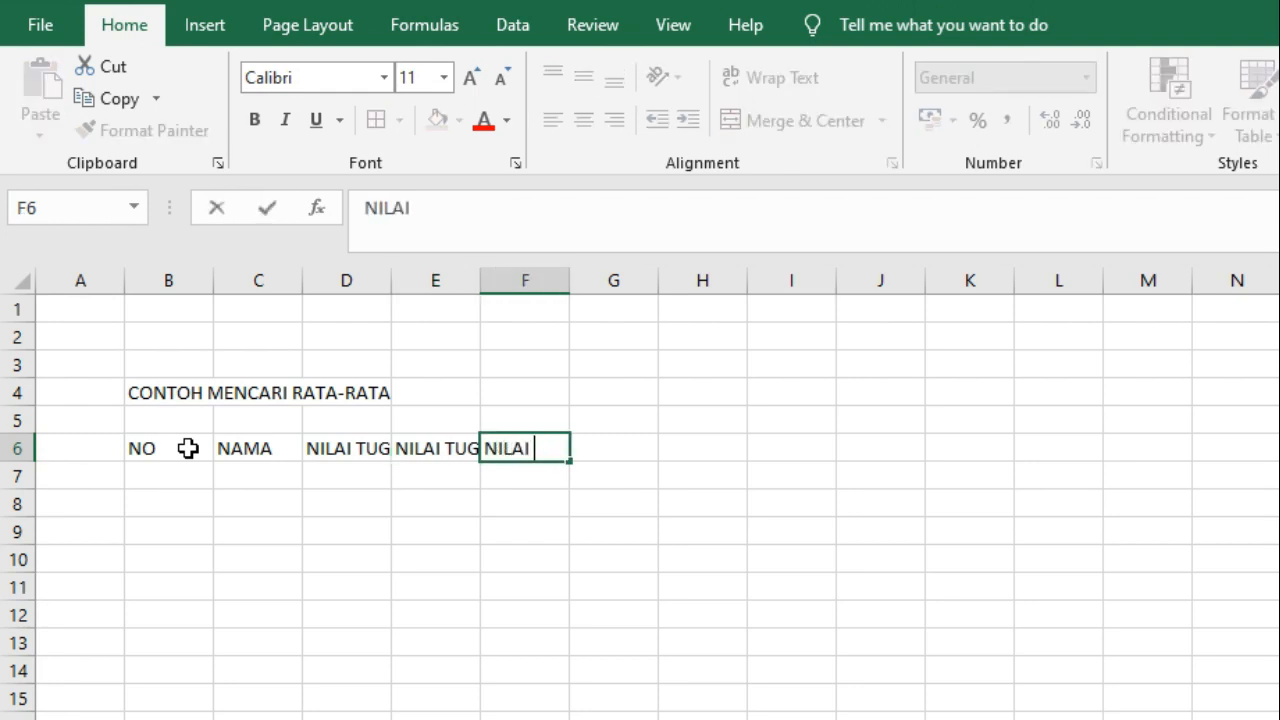
pyautogui.write('TUGAS')
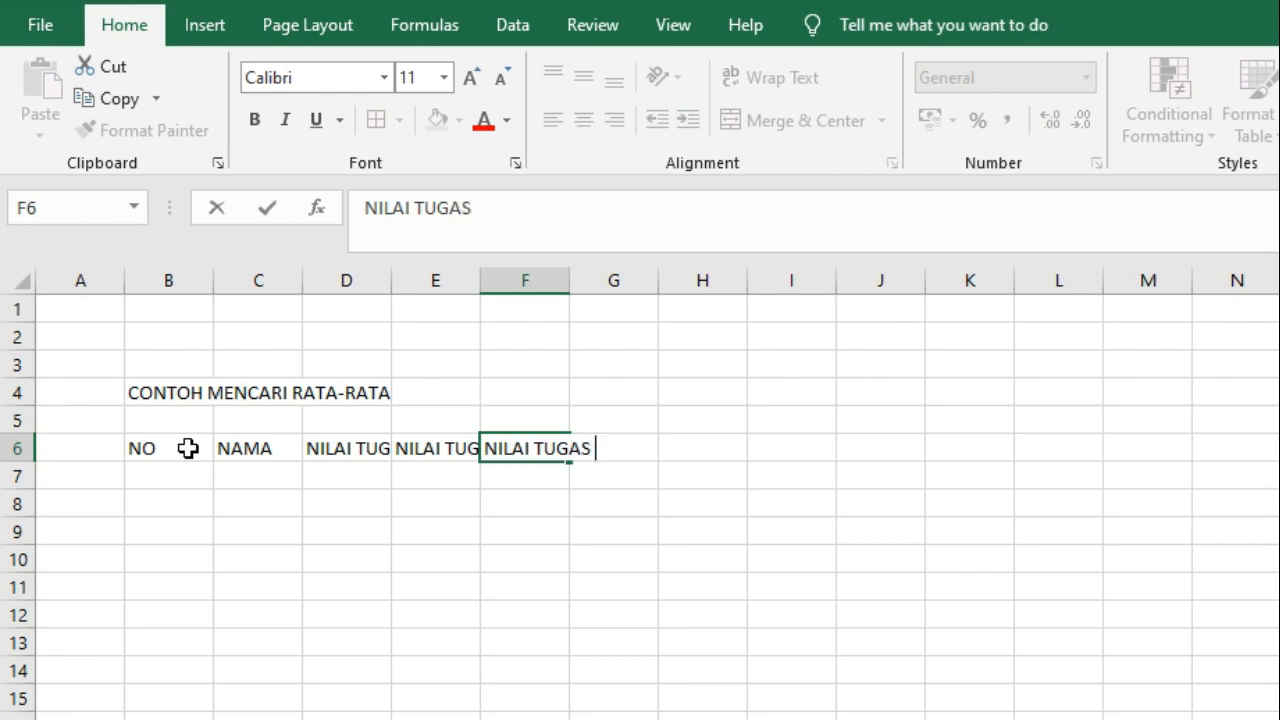
pyautogui.write(' 3')
pyautogui.press('Tab')
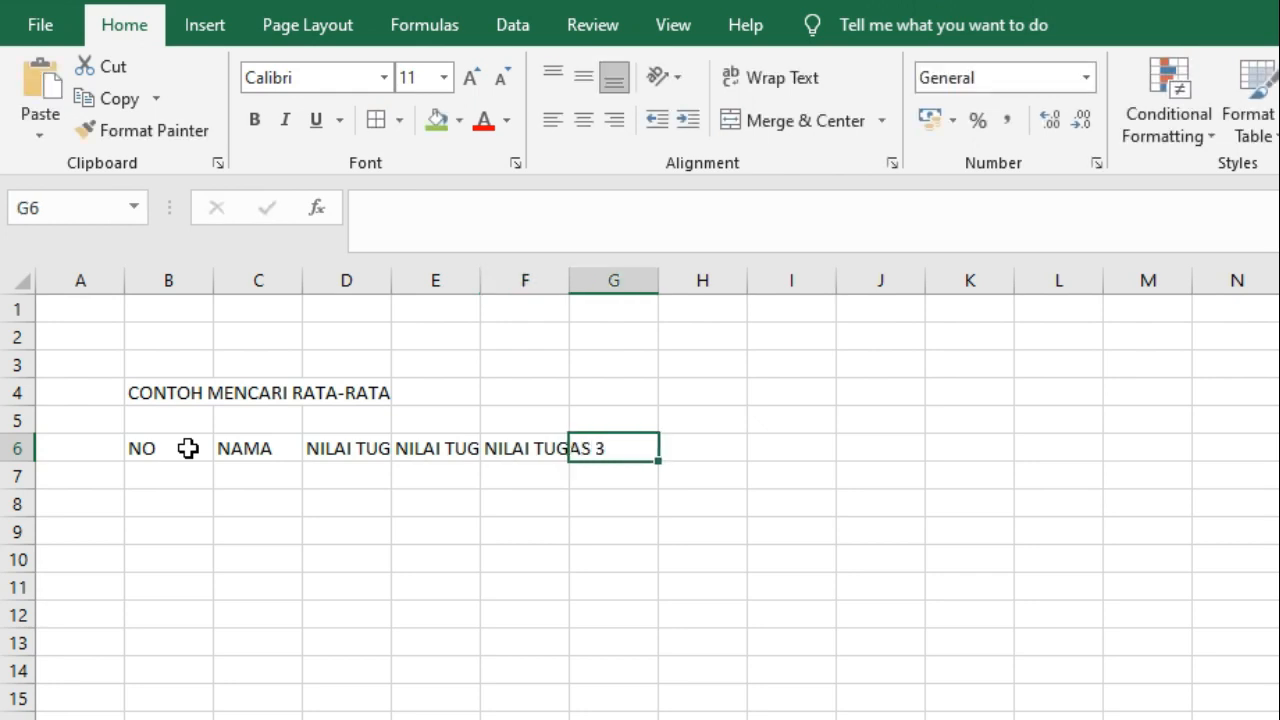
pyautogui.write('RAT')
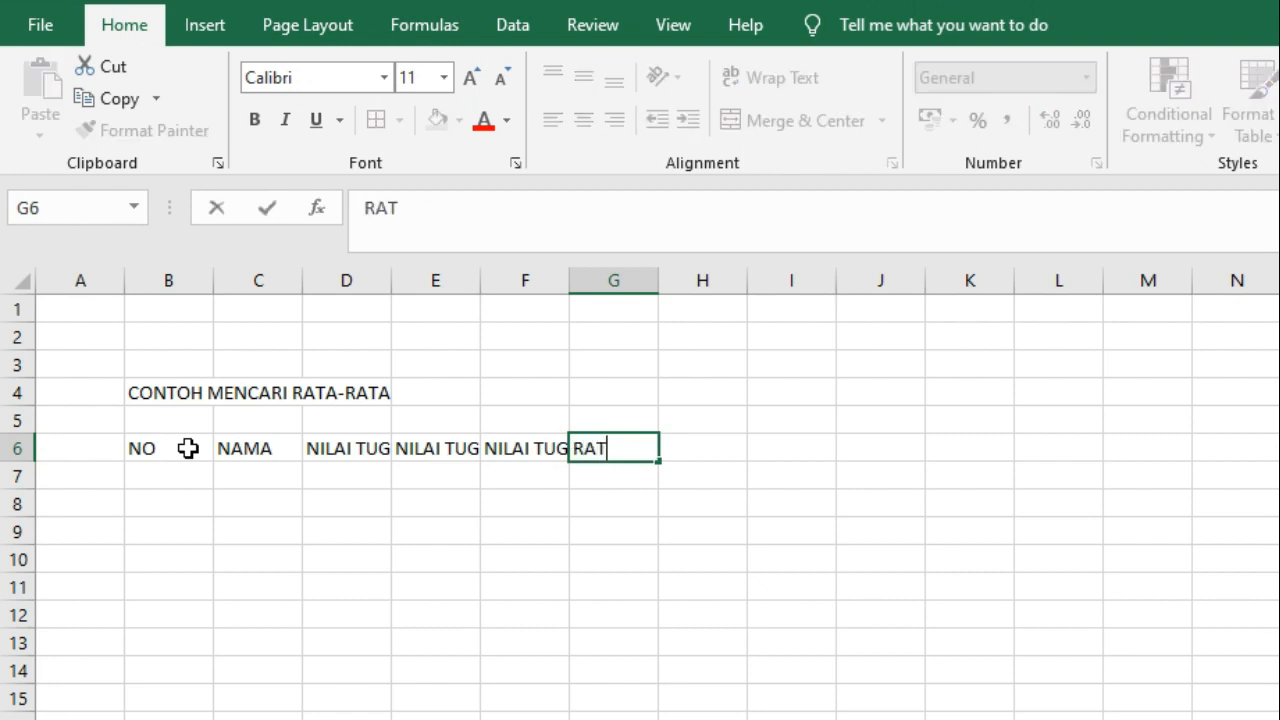
pyautogui.write('A-RATA')
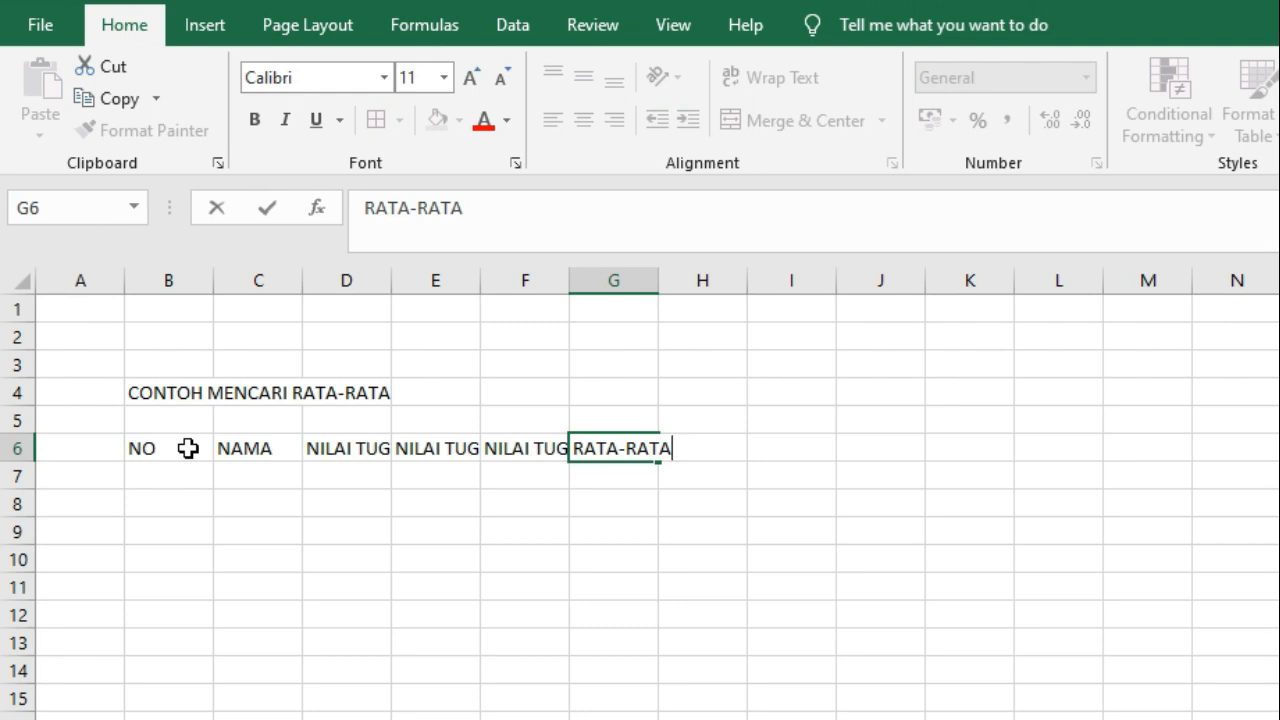
pyautogui.press('Return')
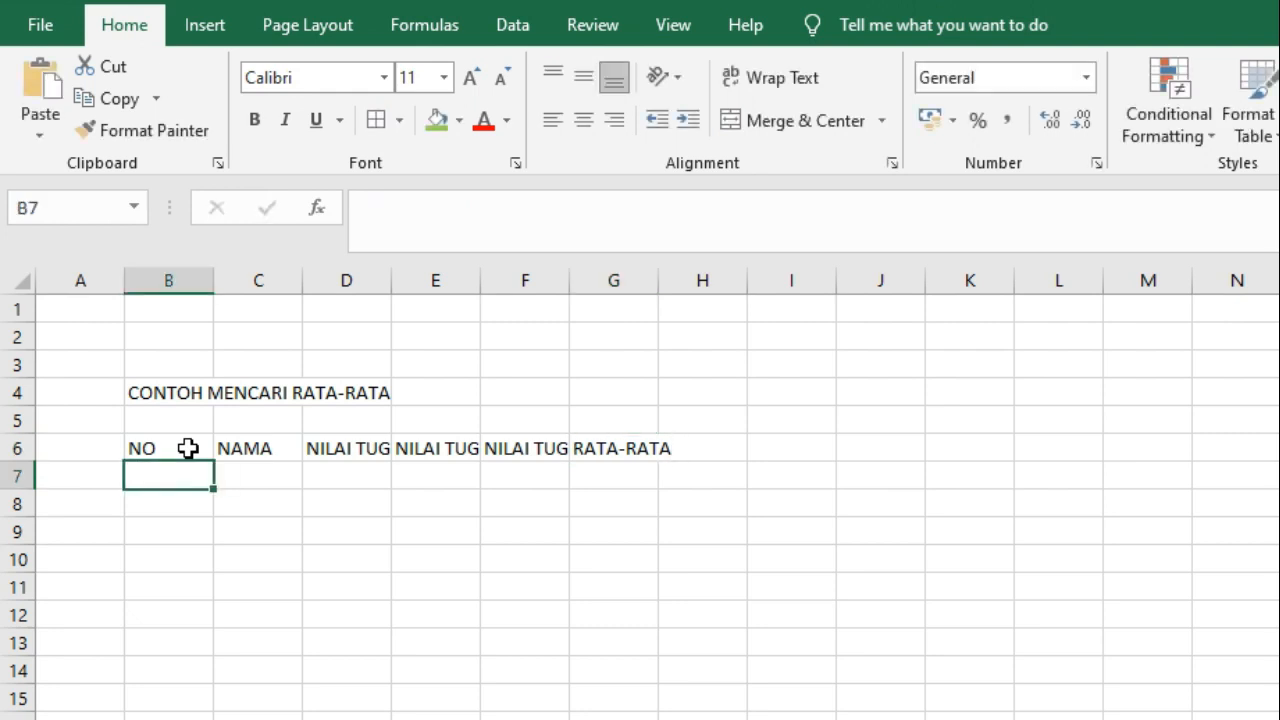
# Number the rows 1, 2 and 3 in cells B7 to B9 under the NO header
pyautogui.write('1')
pyautogui.press('Return')
pyautogui.write('2')
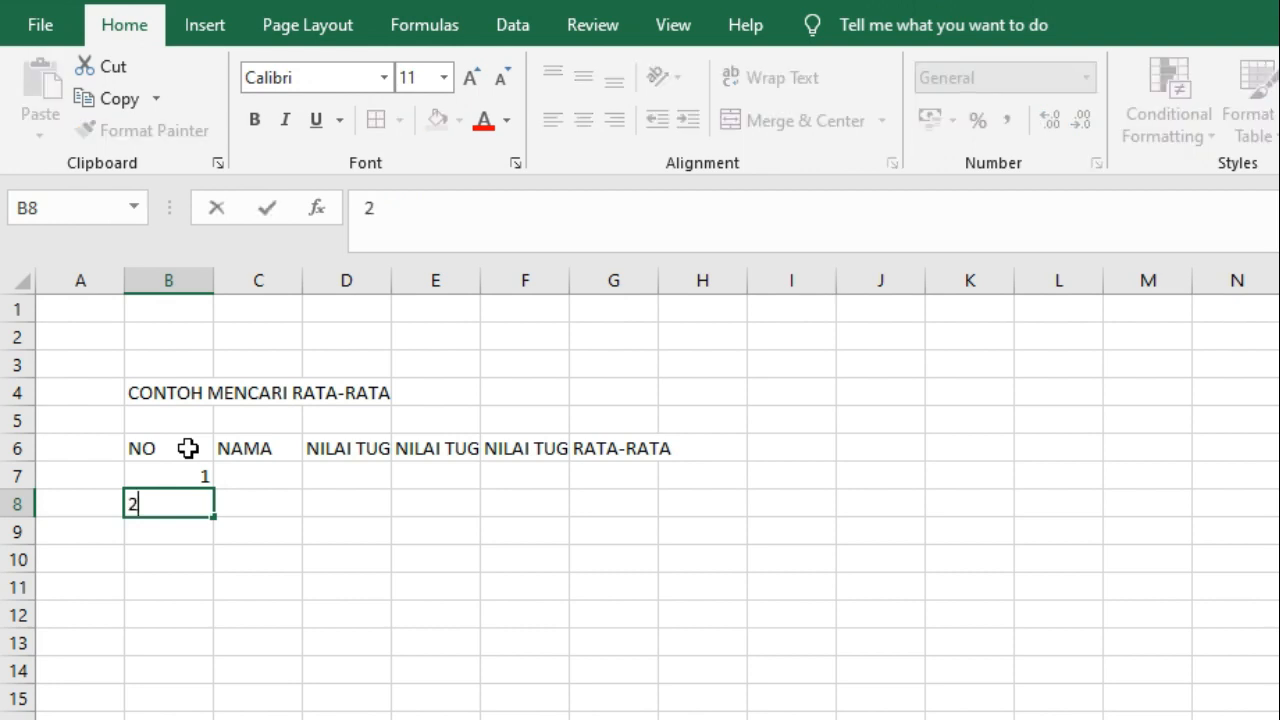
pyautogui.press('Return')
pyautogui.write('3')
pyautogui.press('Return')
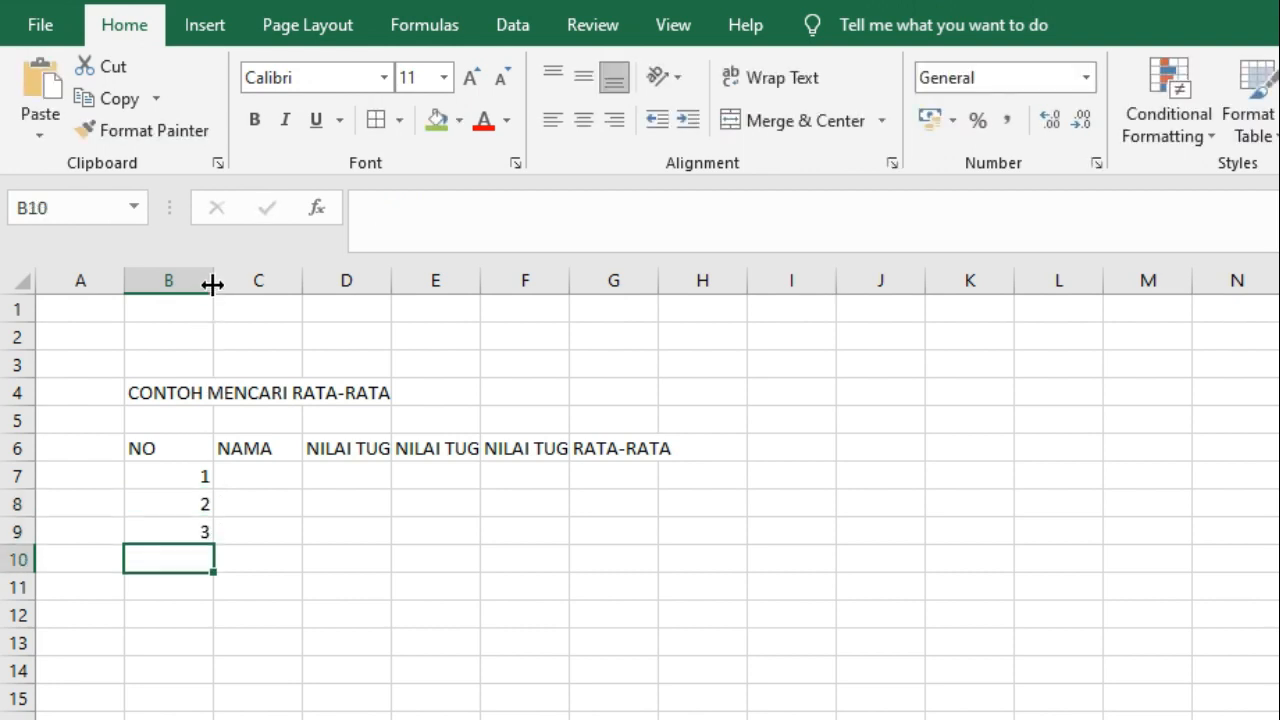
# Narrow column B to roughly the width of its NO header
pyautogui.doubleClick(213, 280)
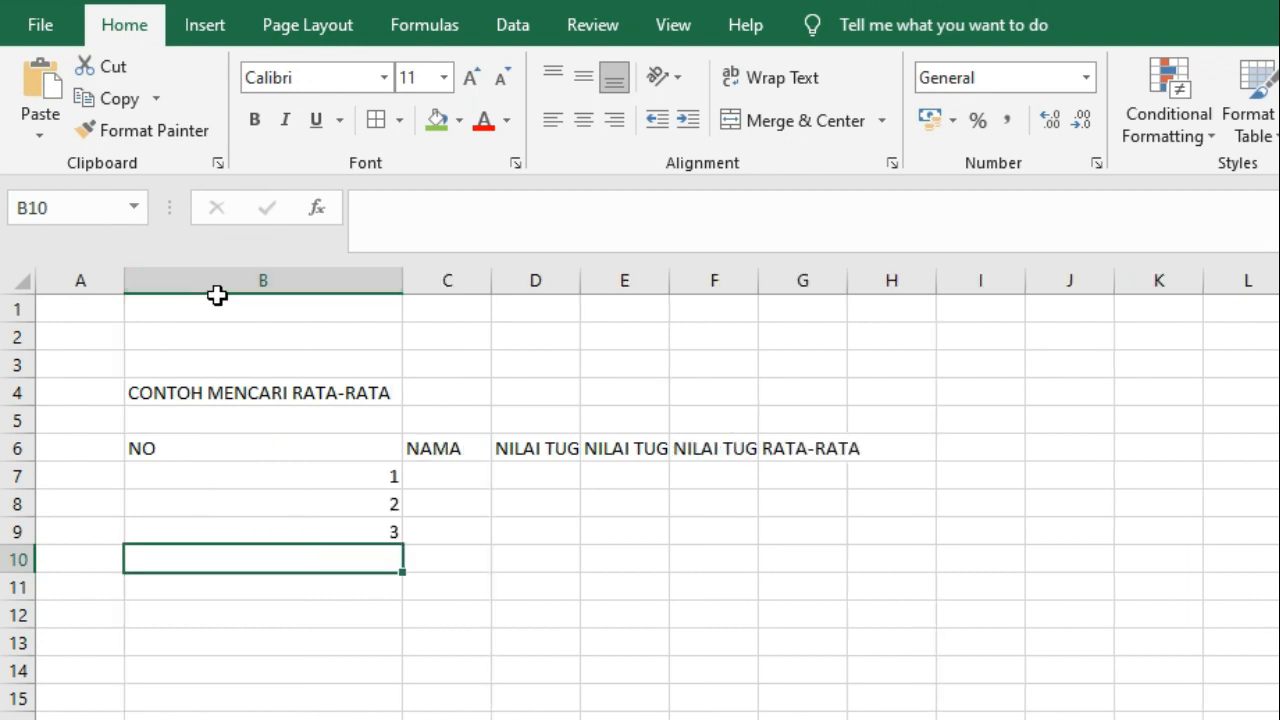
pyautogui.hotkey('ctrl', 'z')
pyautogui.moveTo(211, 289); pyautogui.dragTo(166, 290)
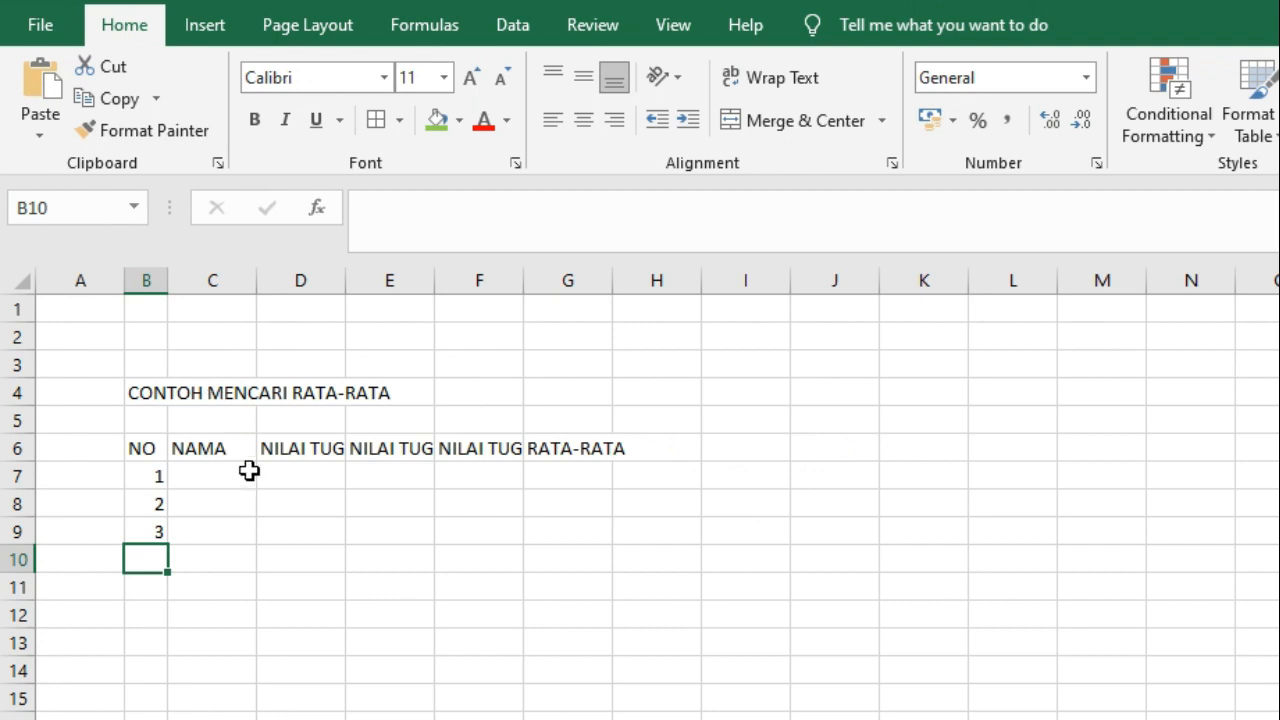
# Autofit the widths of columns D, E, F and G to their header text
pyautogui.doubleClick(344, 283)
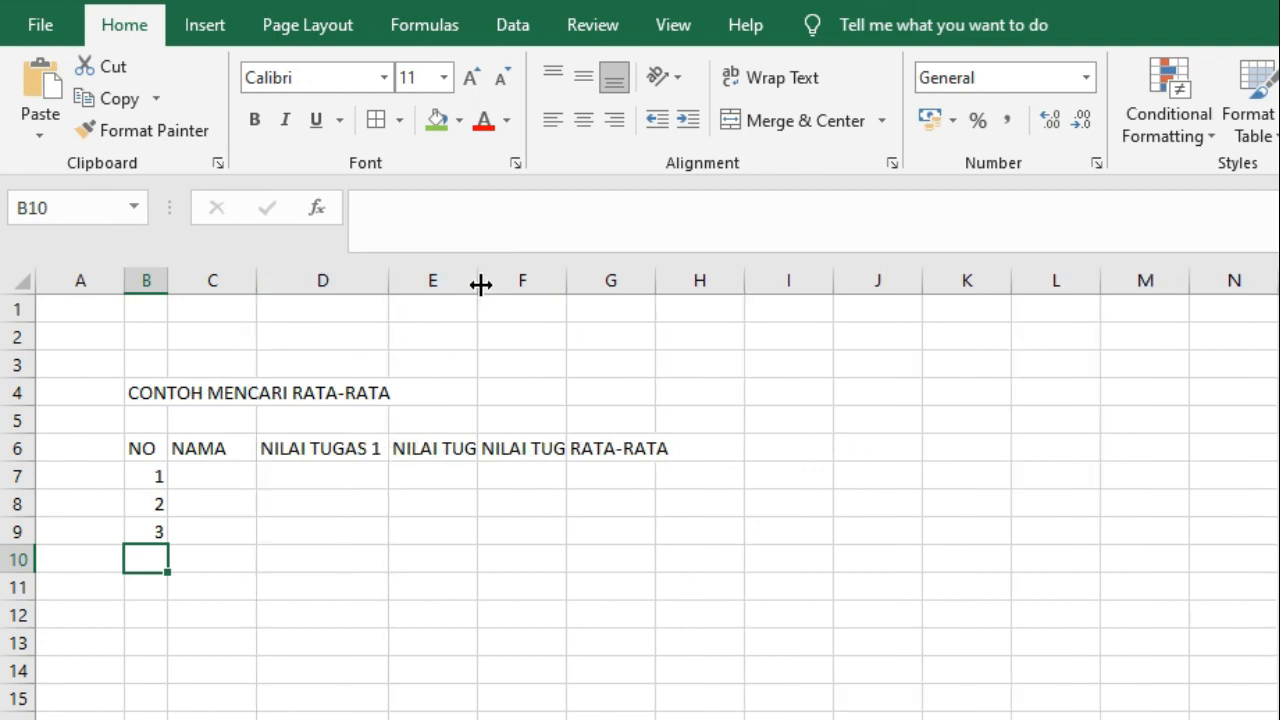
pyautogui.doubleClick(481, 285)
pyautogui.doubleClick(610, 286)
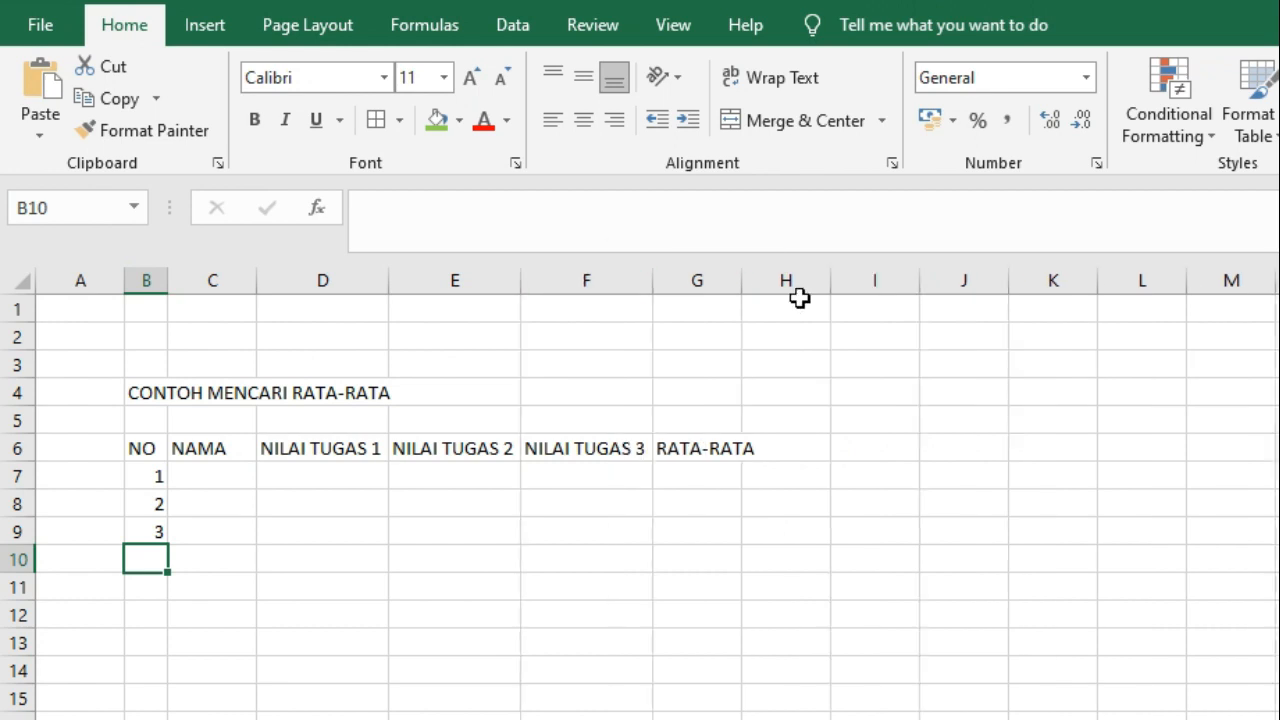
pyautogui.doubleClick(741, 281)
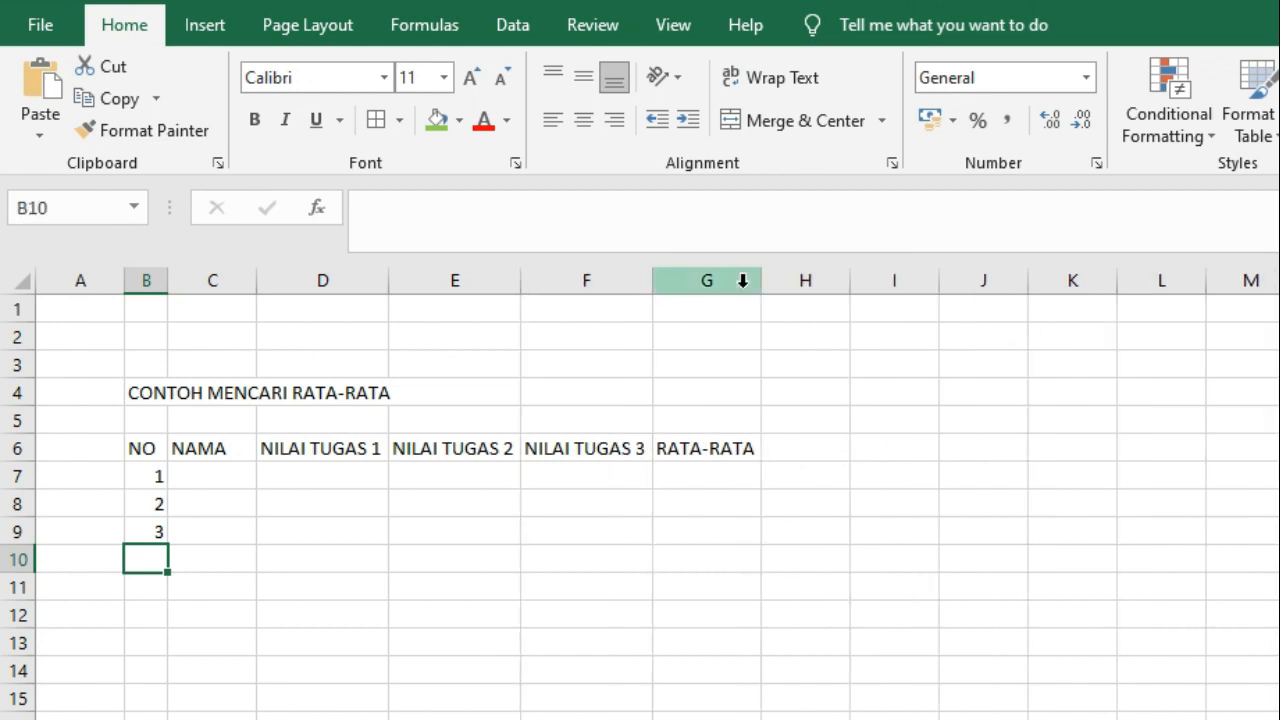
# Make the header row B6:G6 bold and apply all borders to it
pyautogui.moveTo(145, 448); pyautogui.dragTo(711, 449)
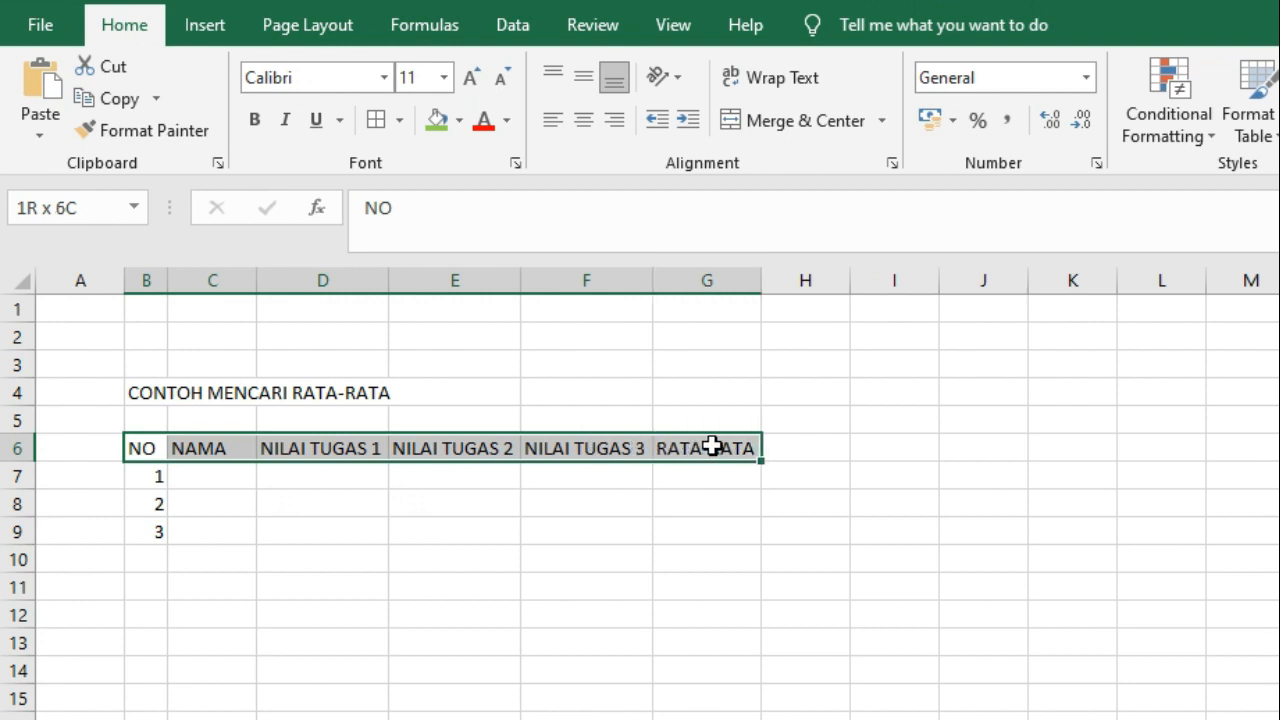
pyautogui.click(252, 125)
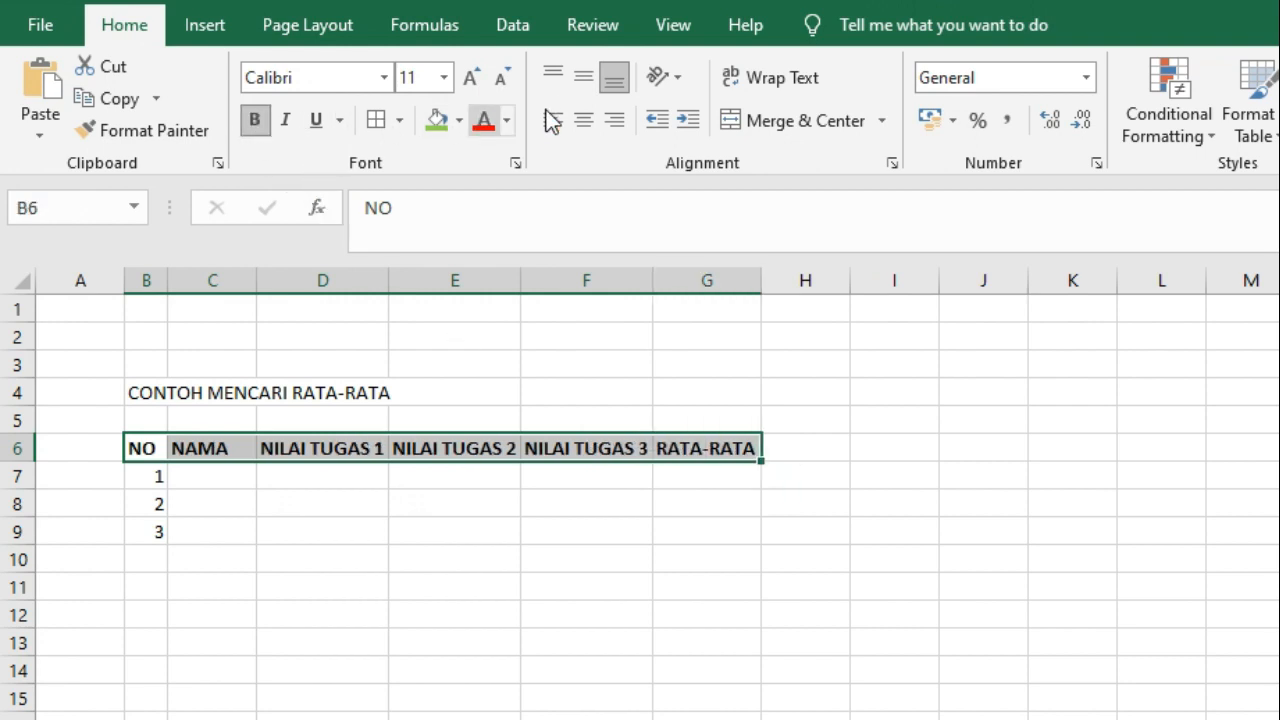
pyautogui.click(375, 122)
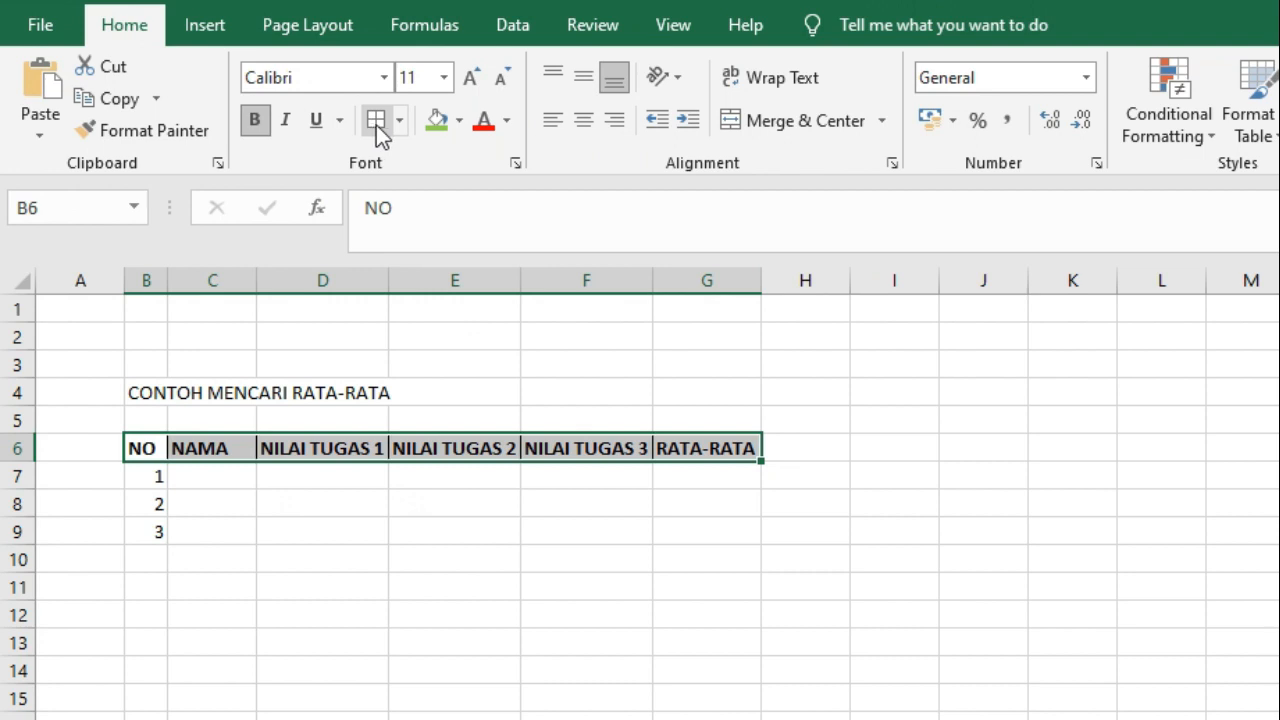
pyautogui.click(661, 557)
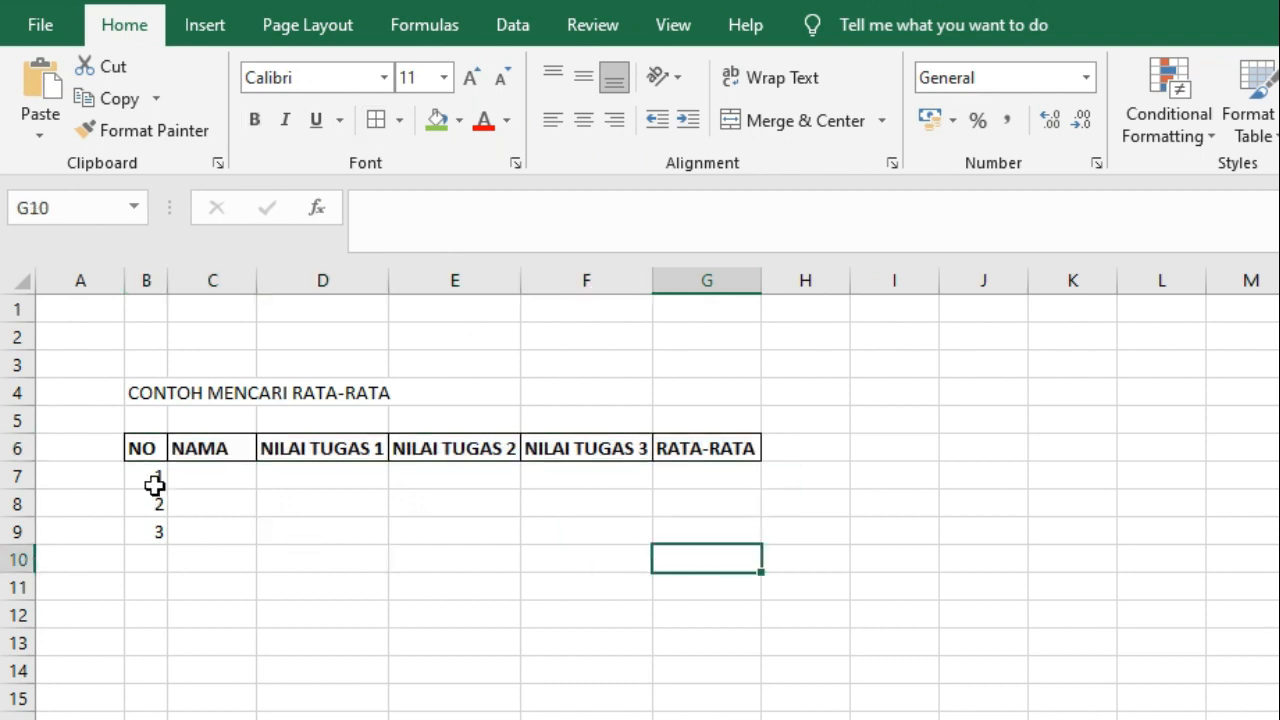
# Centre and bold the row numbers in B7:B9, and centre the NO header in B6
pyautogui.moveTo(154, 478); pyautogui.dragTo(155, 534)
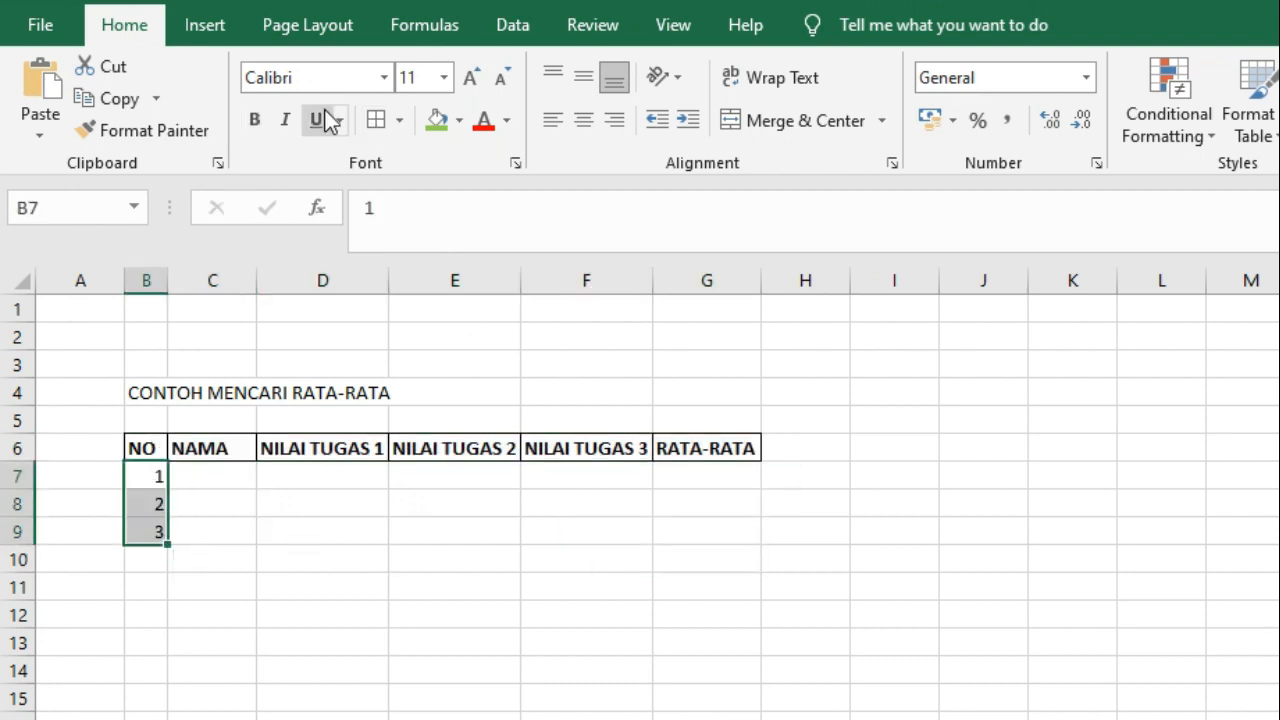
pyautogui.click(575, 122)
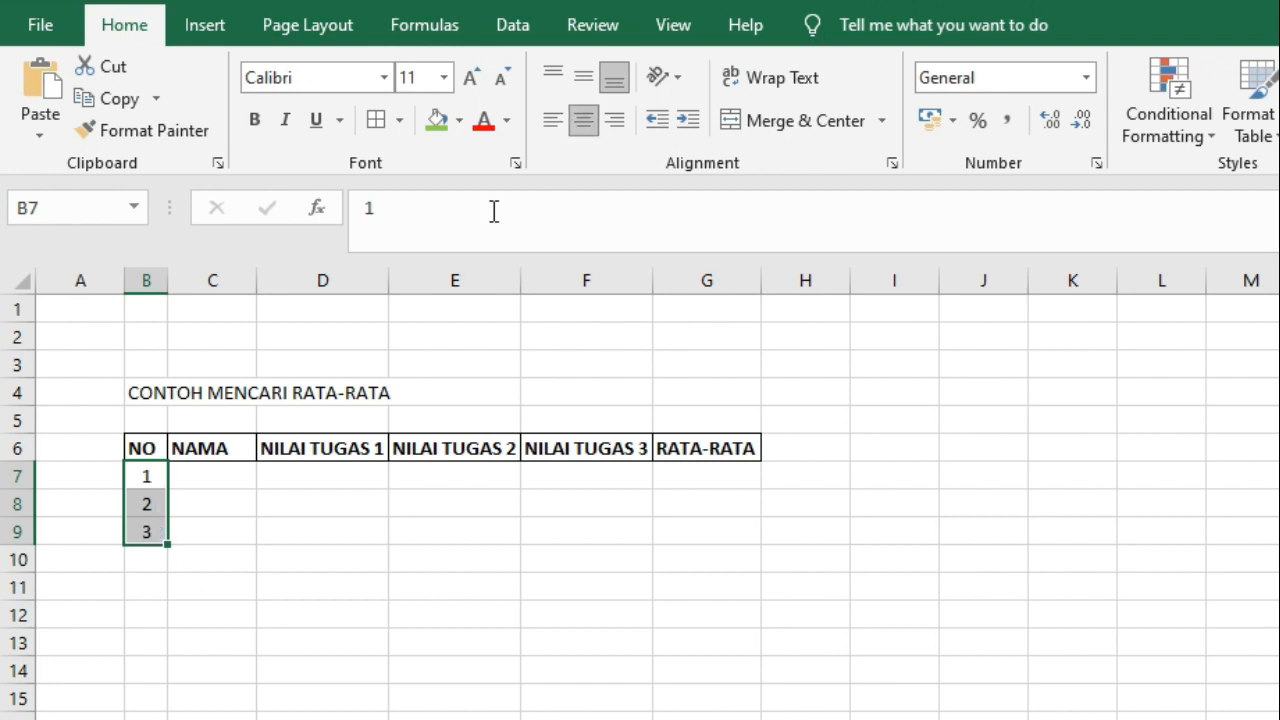
pyautogui.click(254, 120)
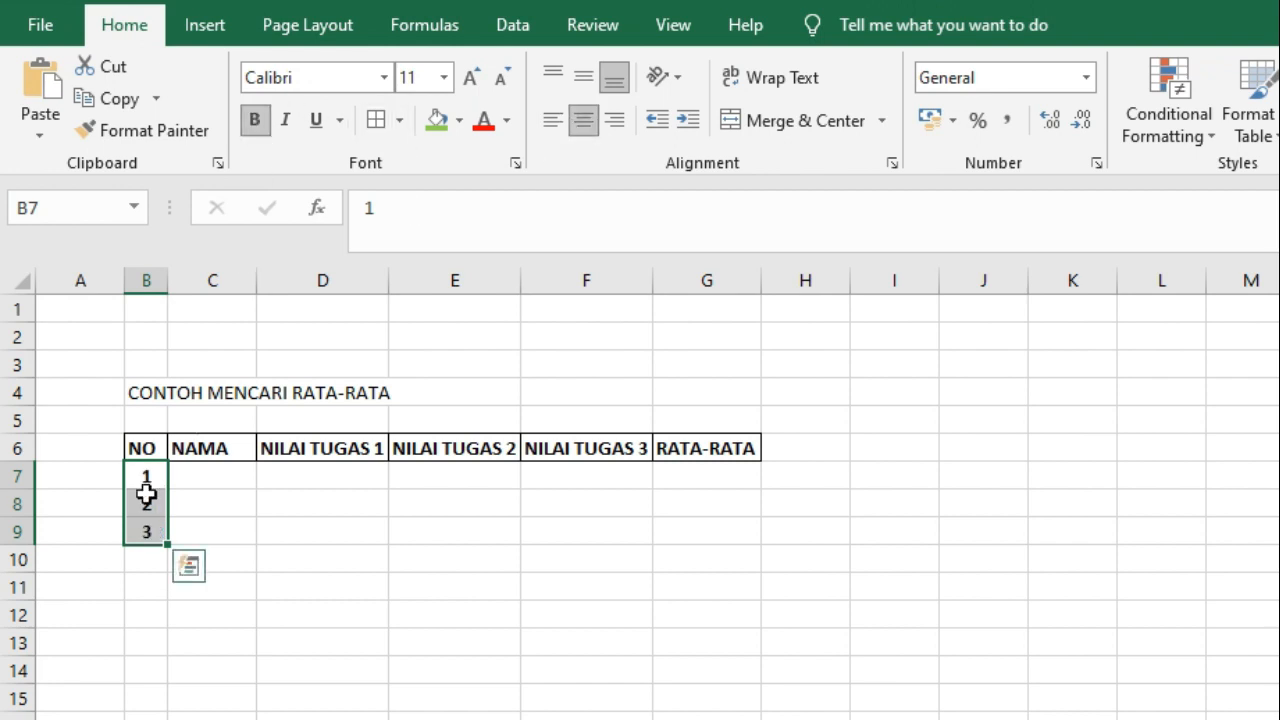
pyautogui.click(148, 446)
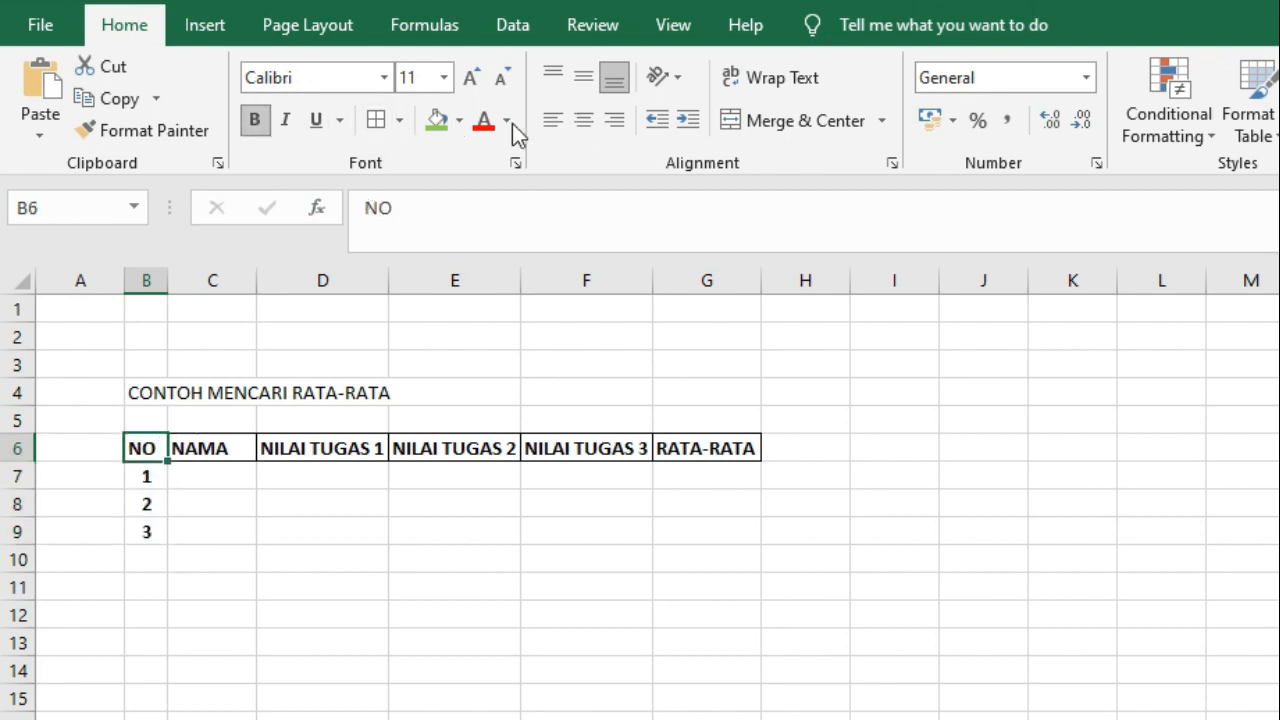
pyautogui.click(582, 121)
pyautogui.click(460, 532)
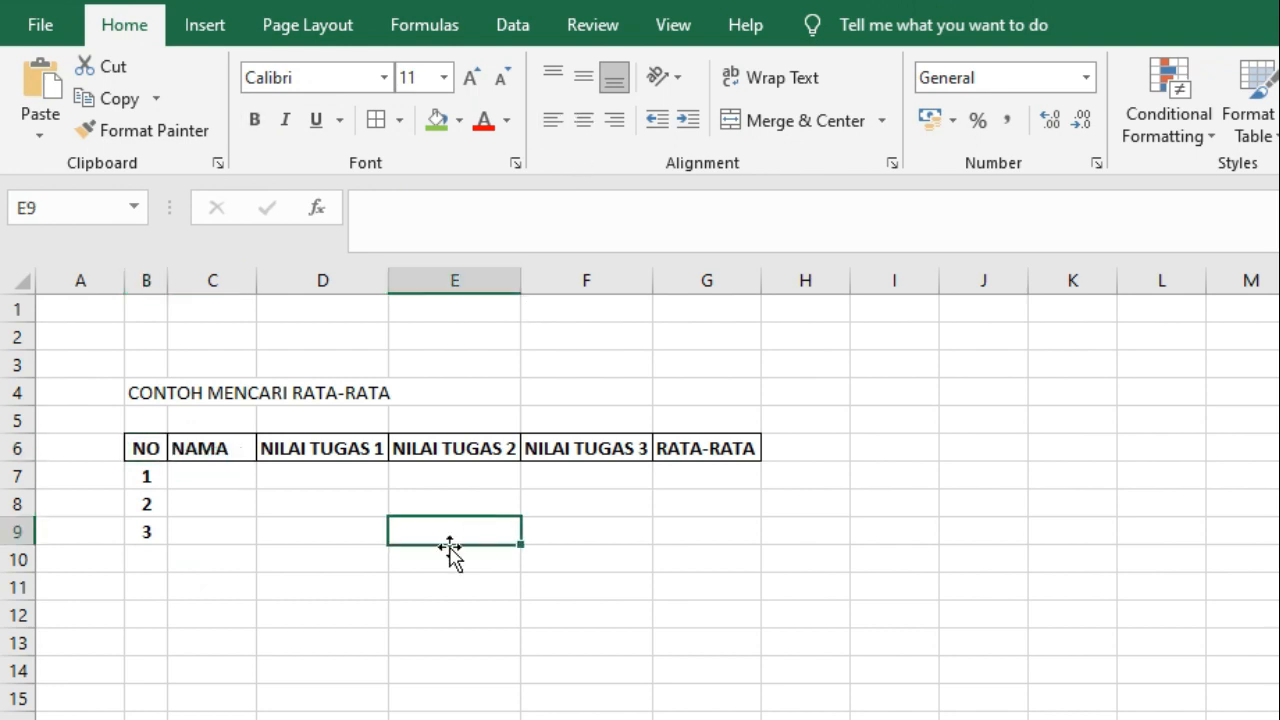
# Apply all borders to the table body B7:G9
pyautogui.moveTo(150, 479); pyautogui.dragTo(700, 531)
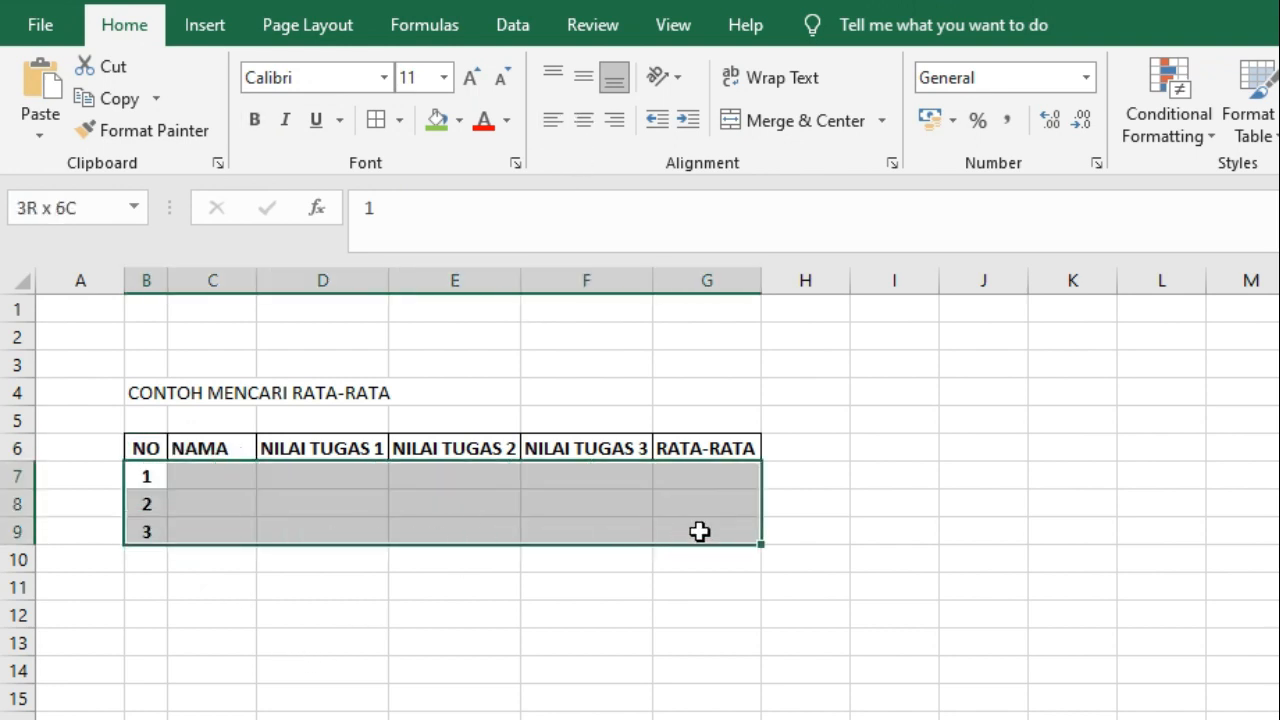
pyautogui.click(377, 120)
pyautogui.click(835, 482)
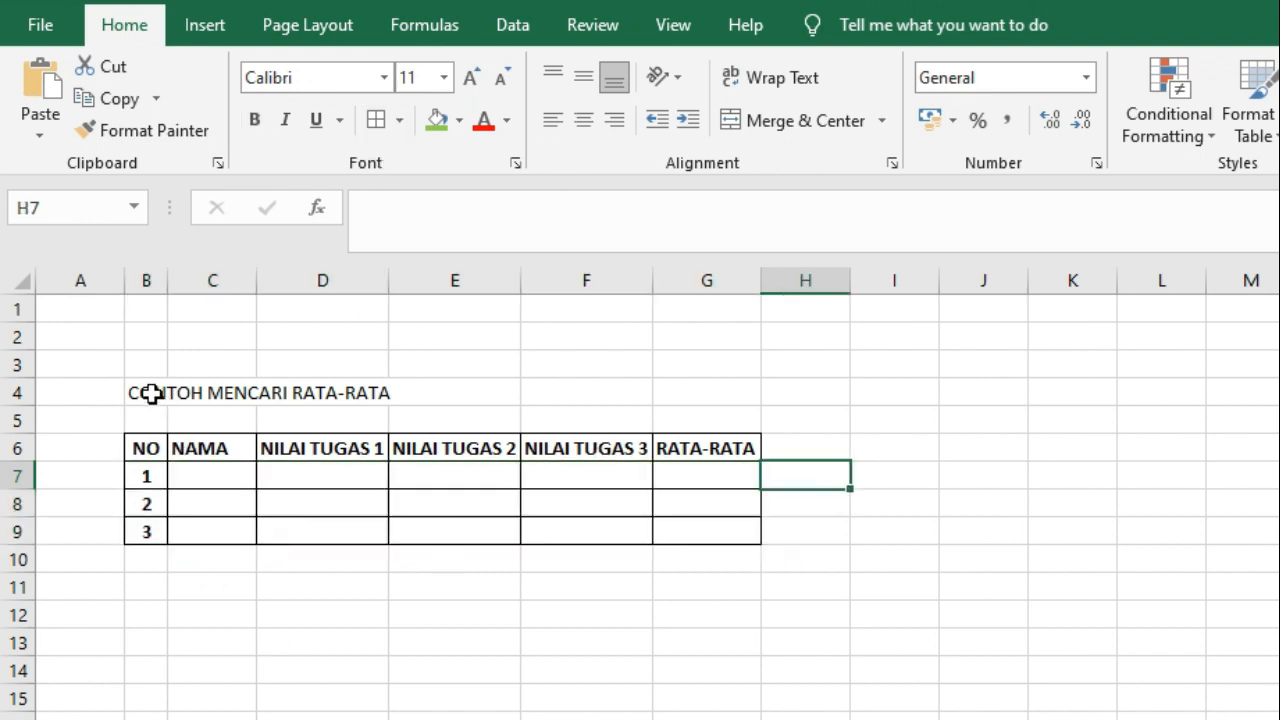
# Merge and centre the title CONTOH MENCARI RATA-RATA across B4:G4
pyautogui.moveTo(152, 392); pyautogui.dragTo(698, 385)
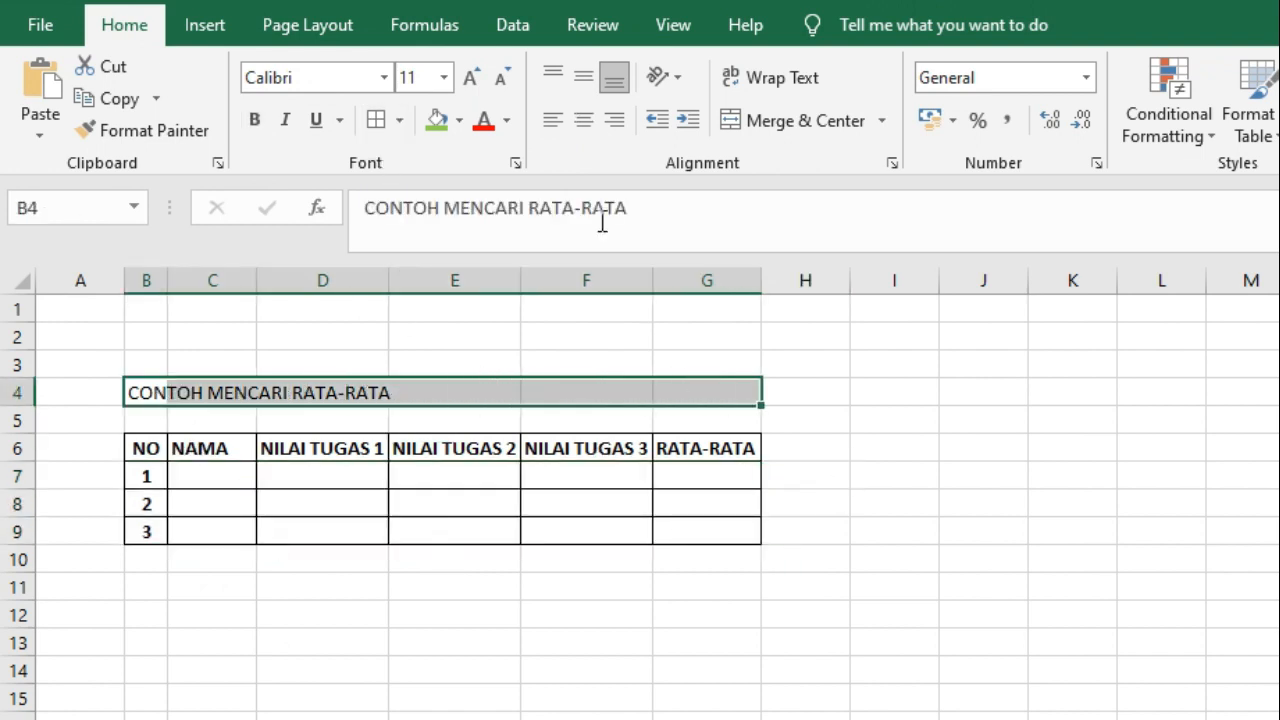
pyautogui.click(730, 127)
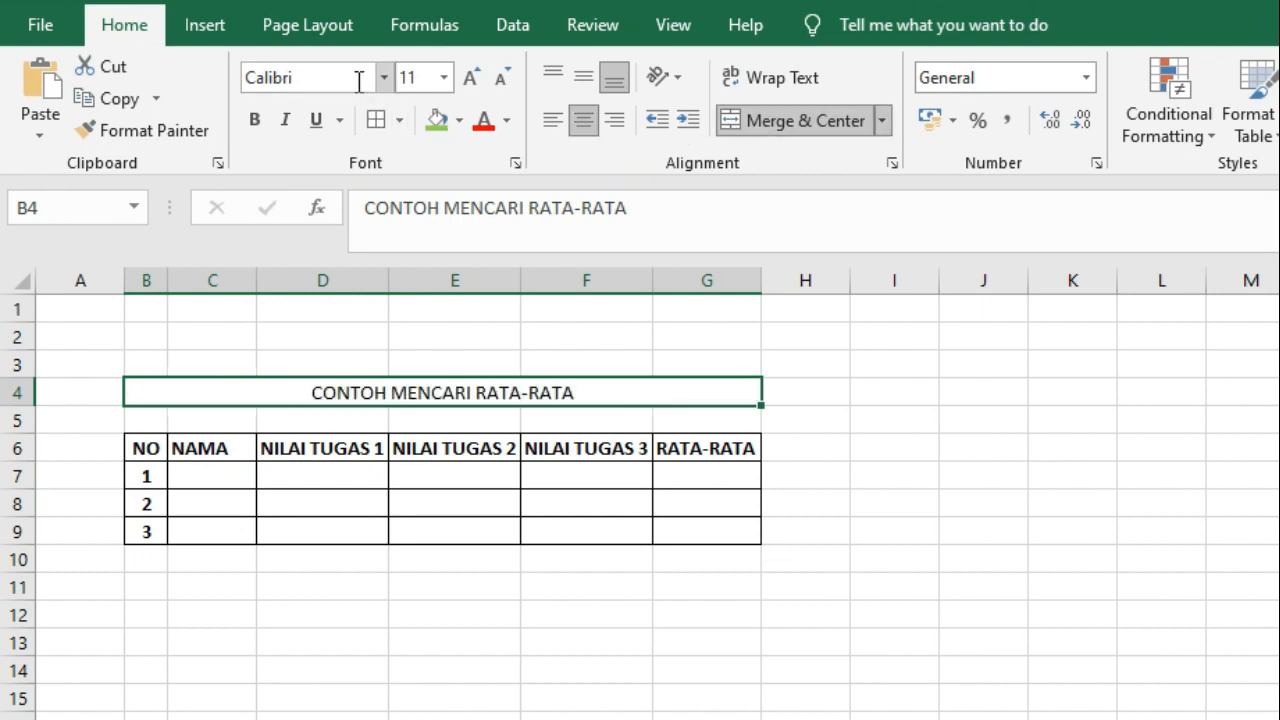
# Make the merged title CONTOH MENCARI RATA-RATA in row 4 bold
pyautogui.click(256, 121)
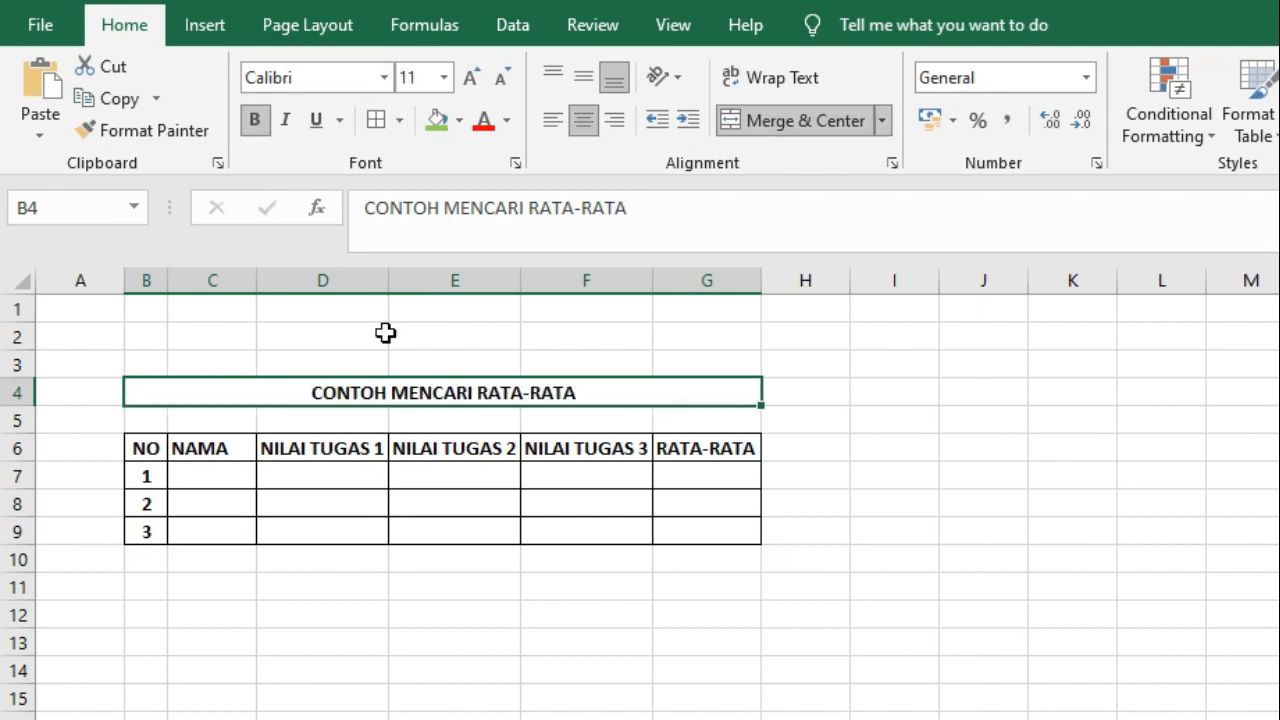
pyautogui.click(873, 579)
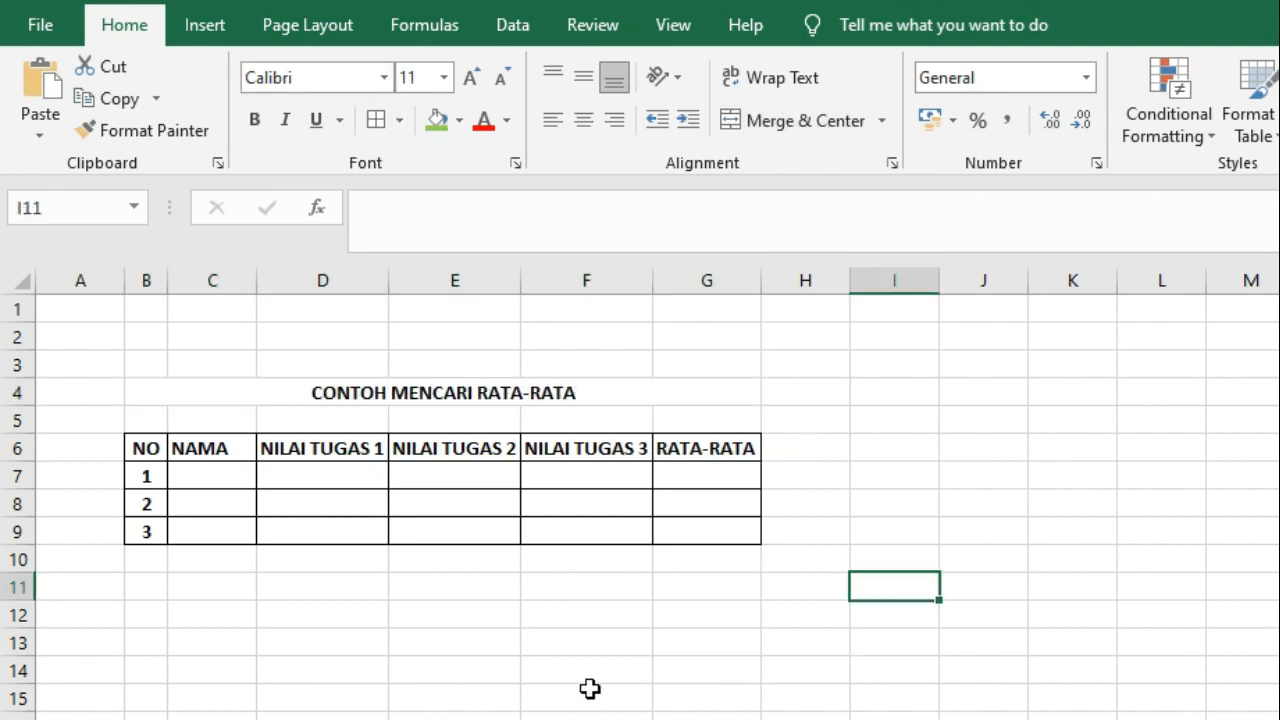
# Fill the NAMA column in C7:C9 with the three students' first names
pyautogui.click(219, 481)
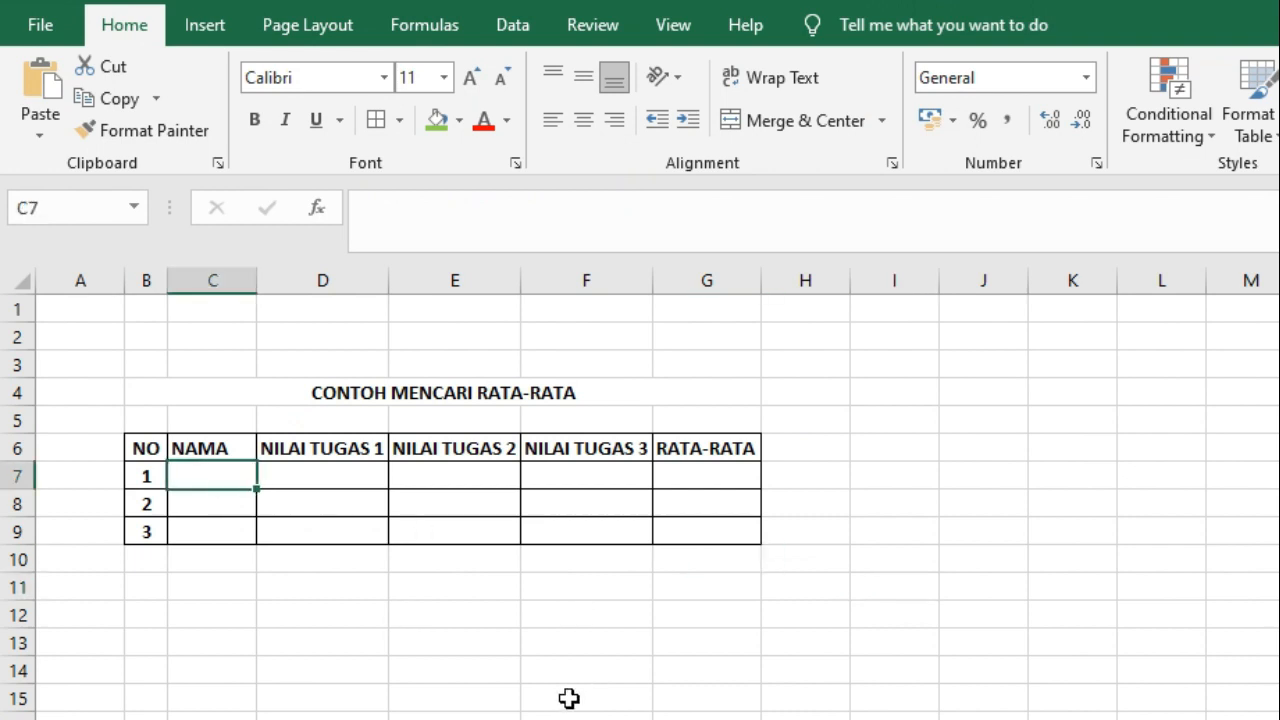
pyautogui.write('RIO')
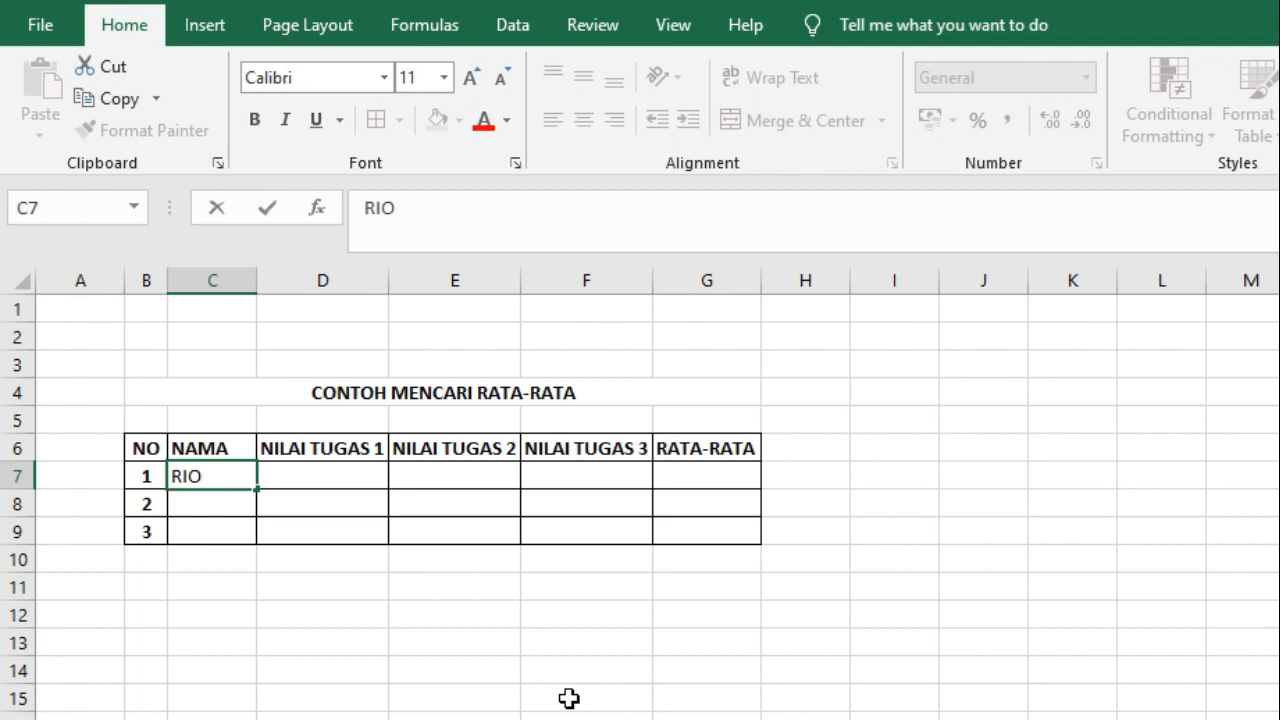
pyautogui.press('Return')
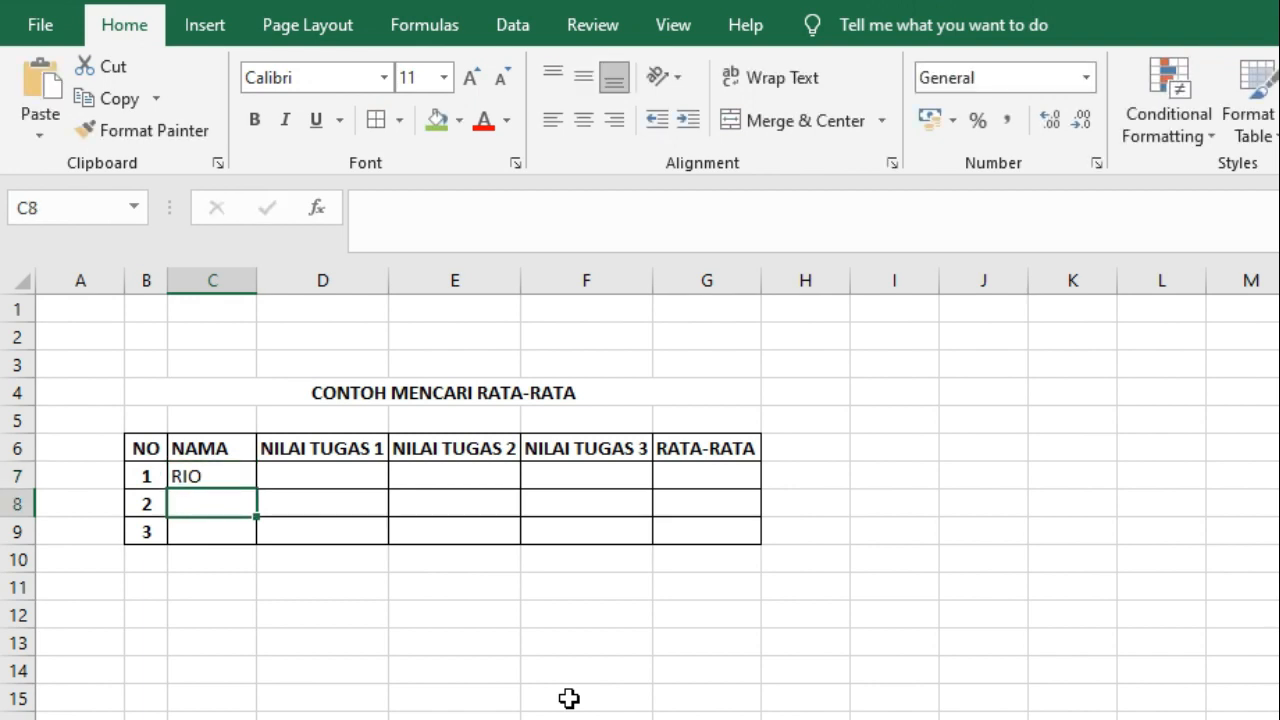
pyautogui.write('DESI')
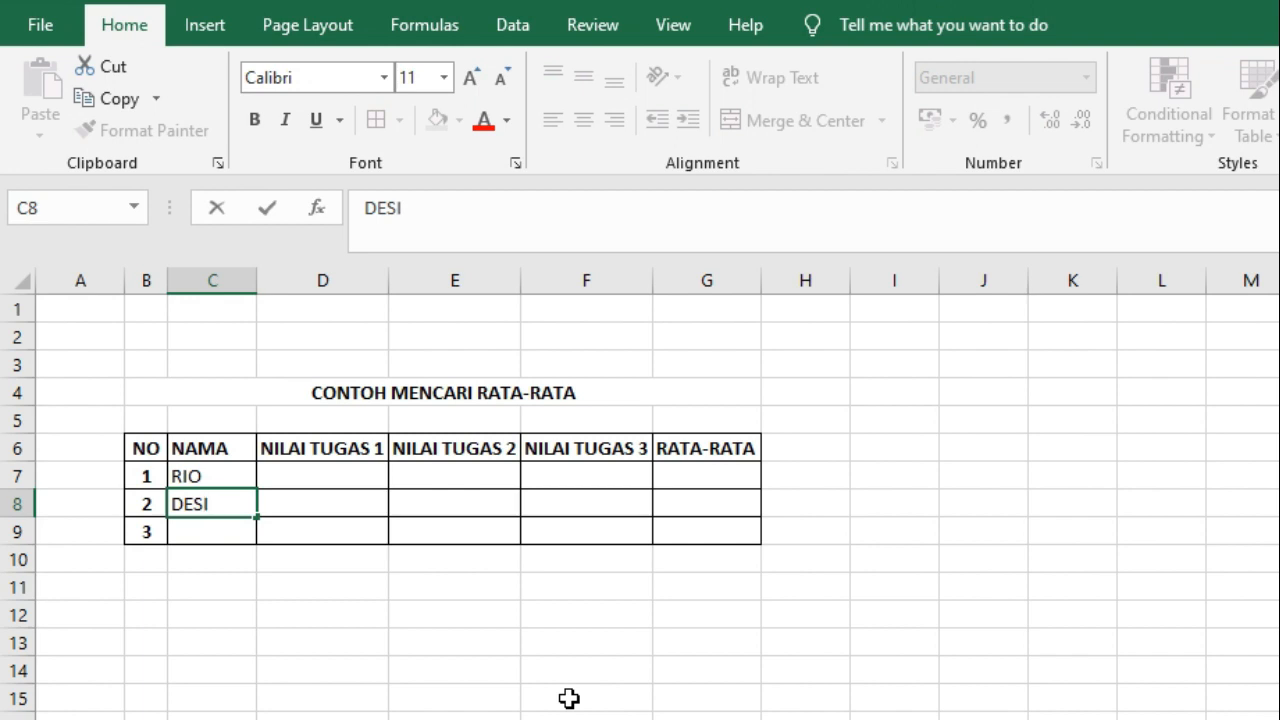
pyautogui.press('Return')
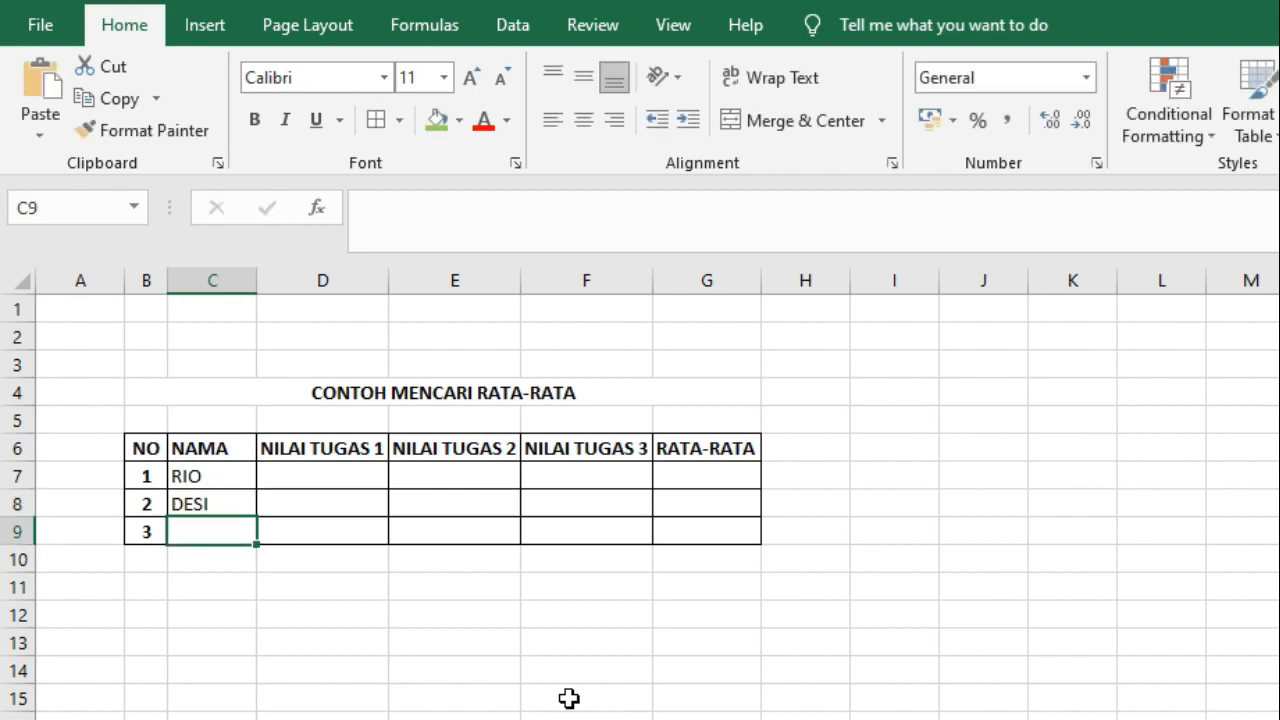
pyautogui.write('DENDI')
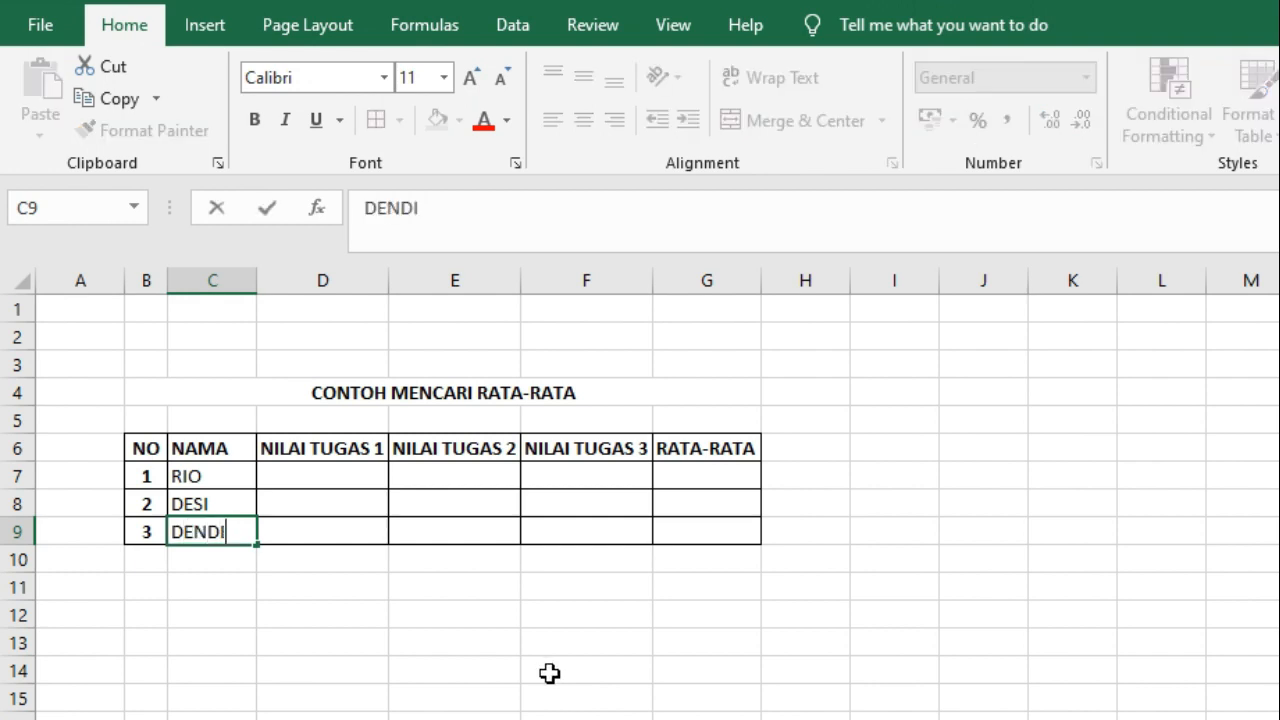
pyautogui.click(504, 645)
# Enter the NILAI TUGAS 1 scores 100, 90 and 87 in D7:D9
pyautogui.click(371, 478)
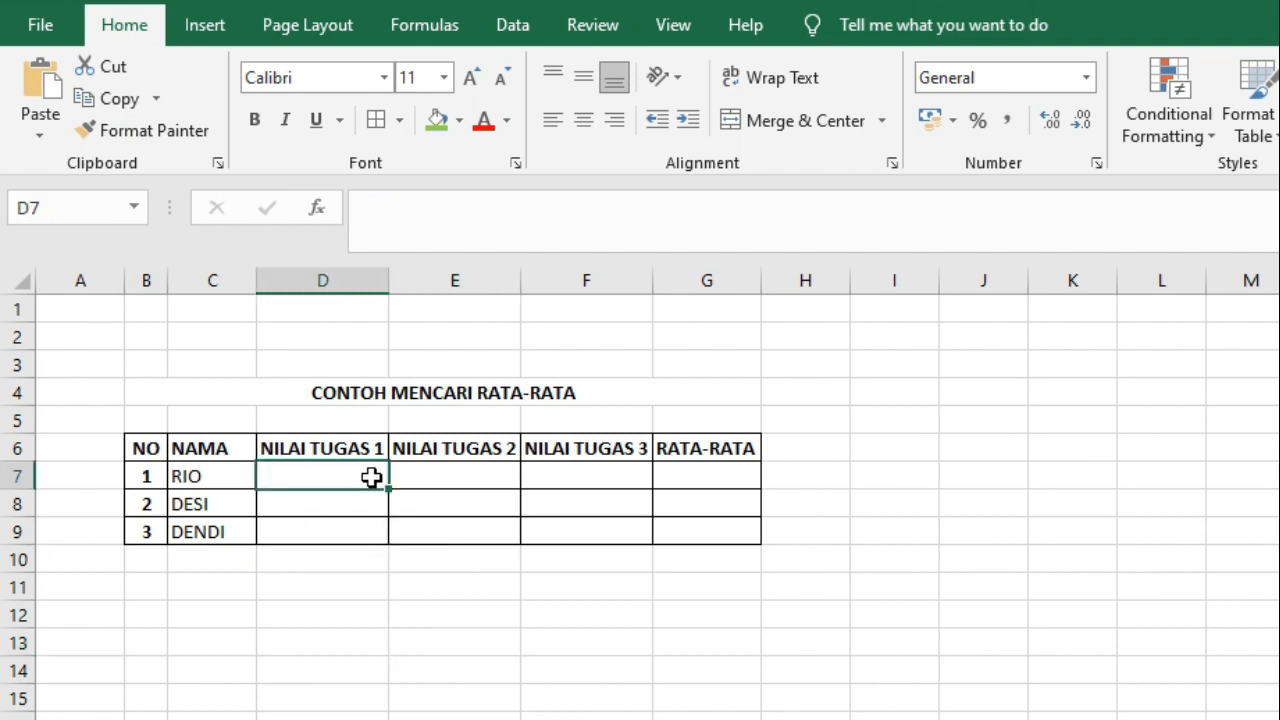
pyautogui.write('100')
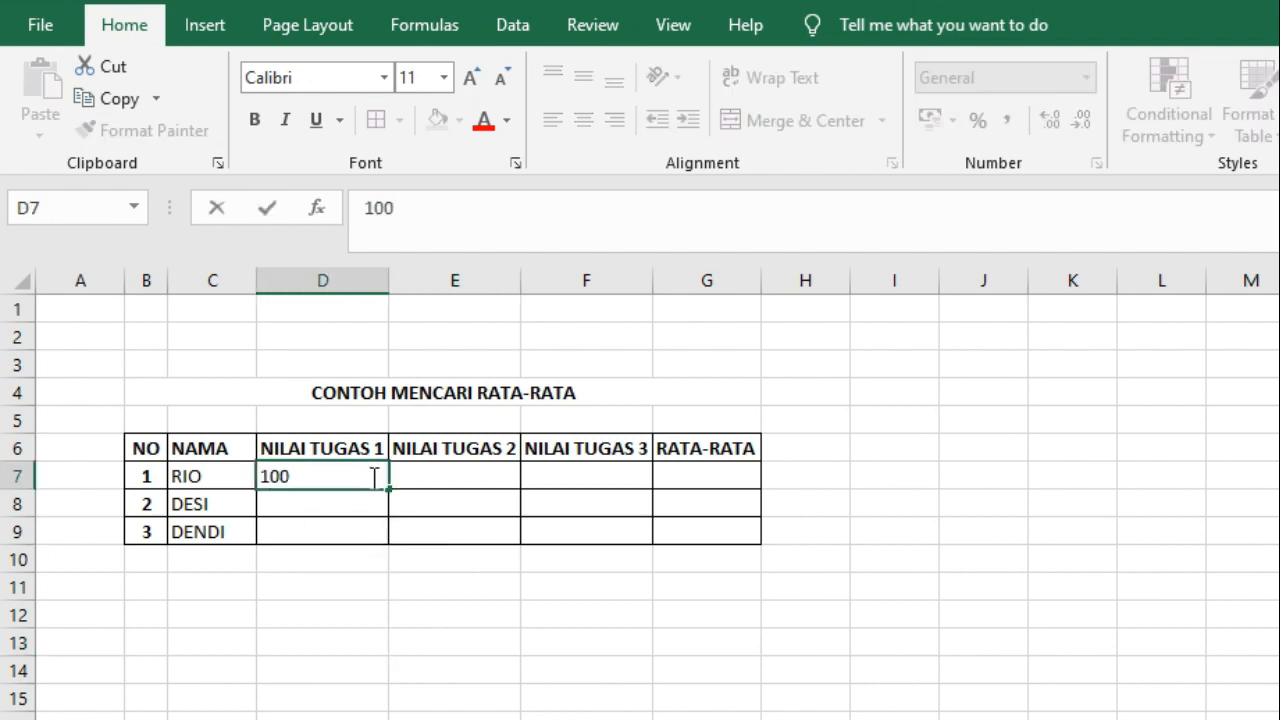
pyautogui.press('Return')
pyautogui.write('90')
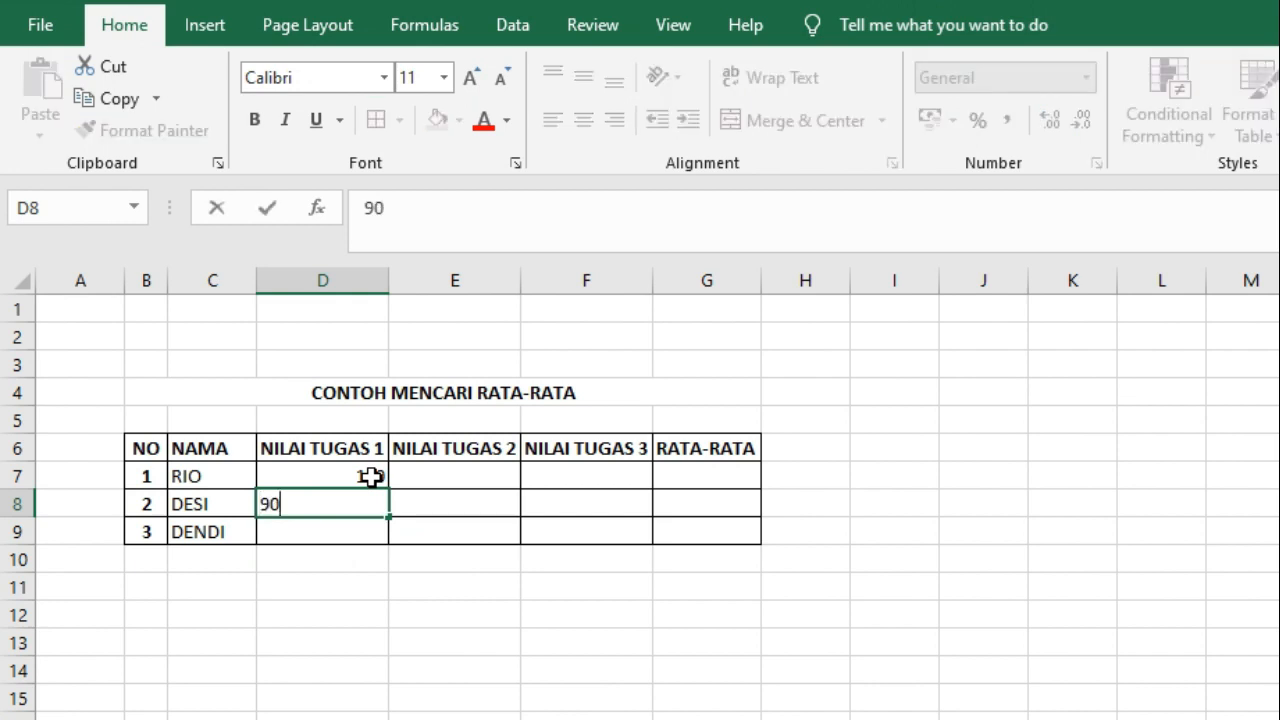
pyautogui.press('Return')
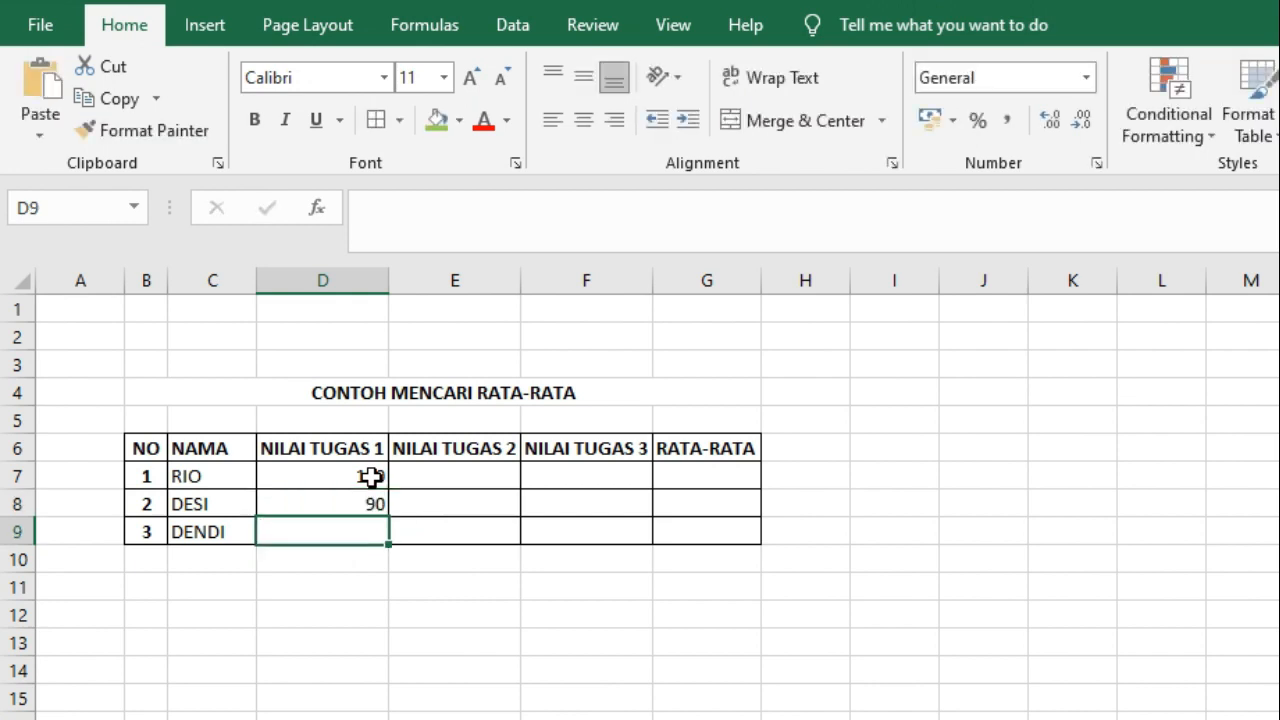
pyautogui.write('87')
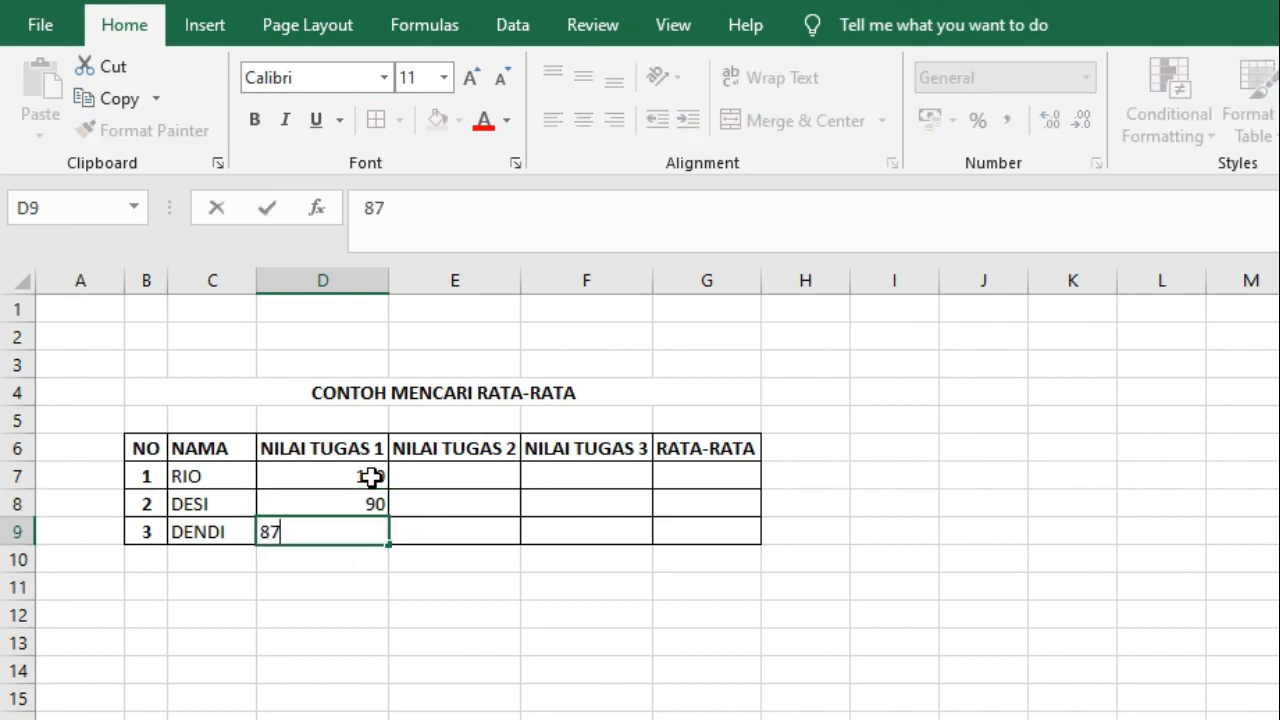
pyautogui.press('Tab')
# Enter the NILAI TUGAS 2 scores 88, 85 and 90 in E7:E9
pyautogui.press('Up')
pyautogui.press('Up')
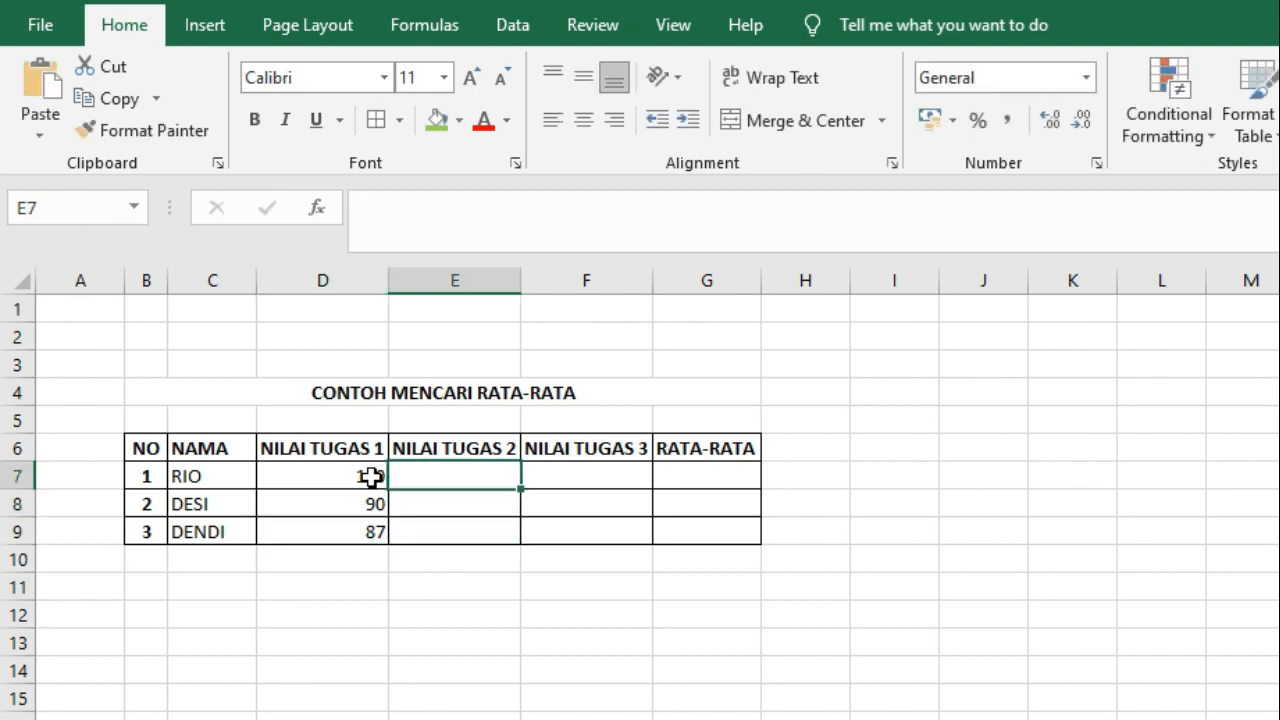
pyautogui.write('8')
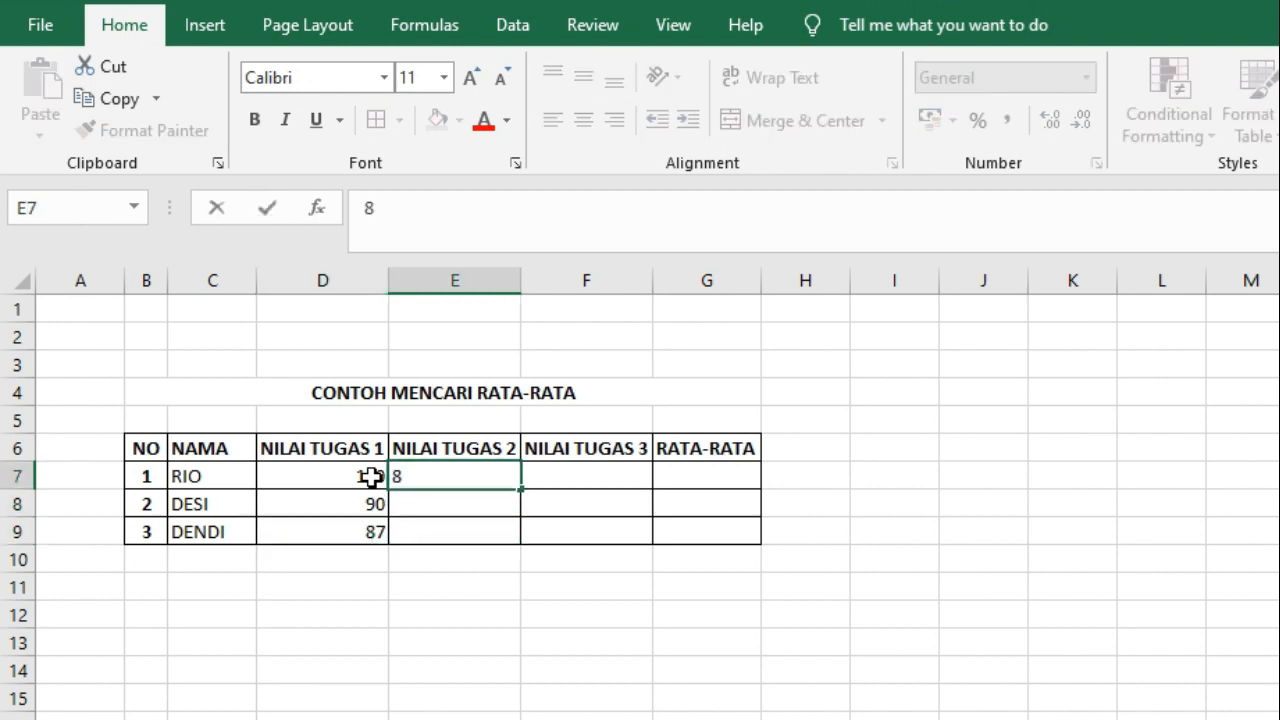
pyautogui.write('8')
pyautogui.press('Return')
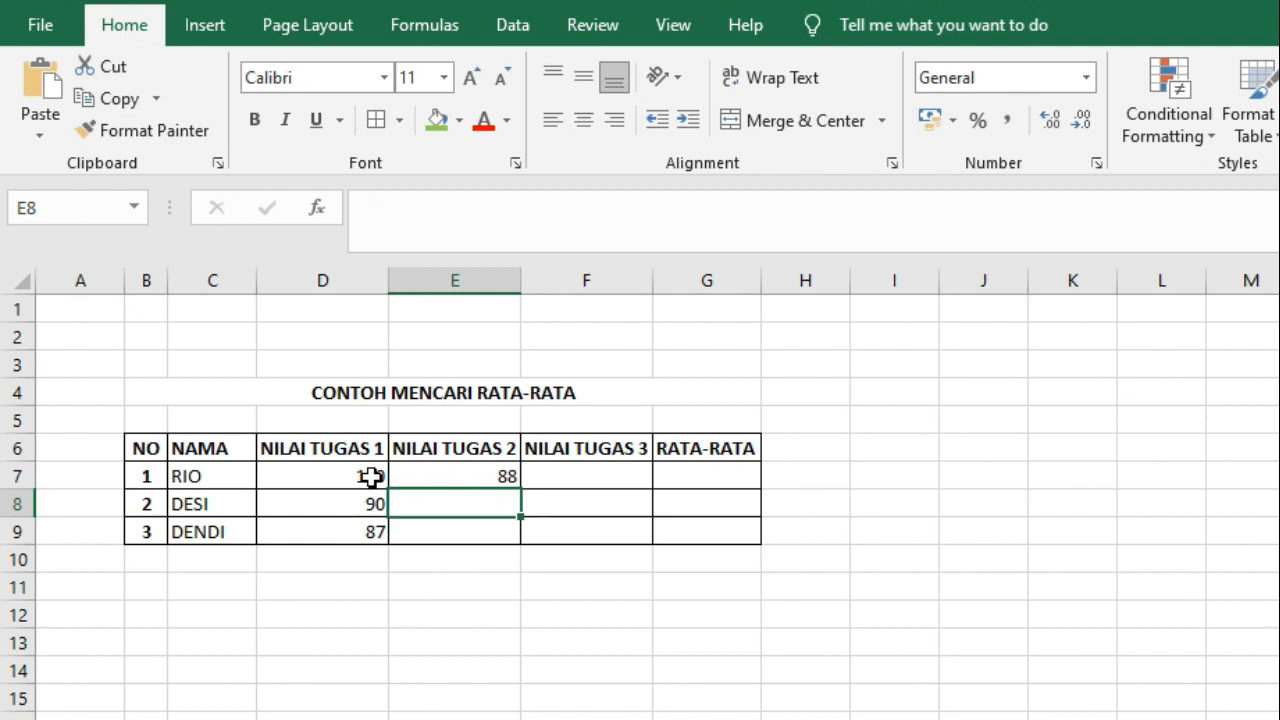
pyautogui.write('85')
pyautogui.press('Return')
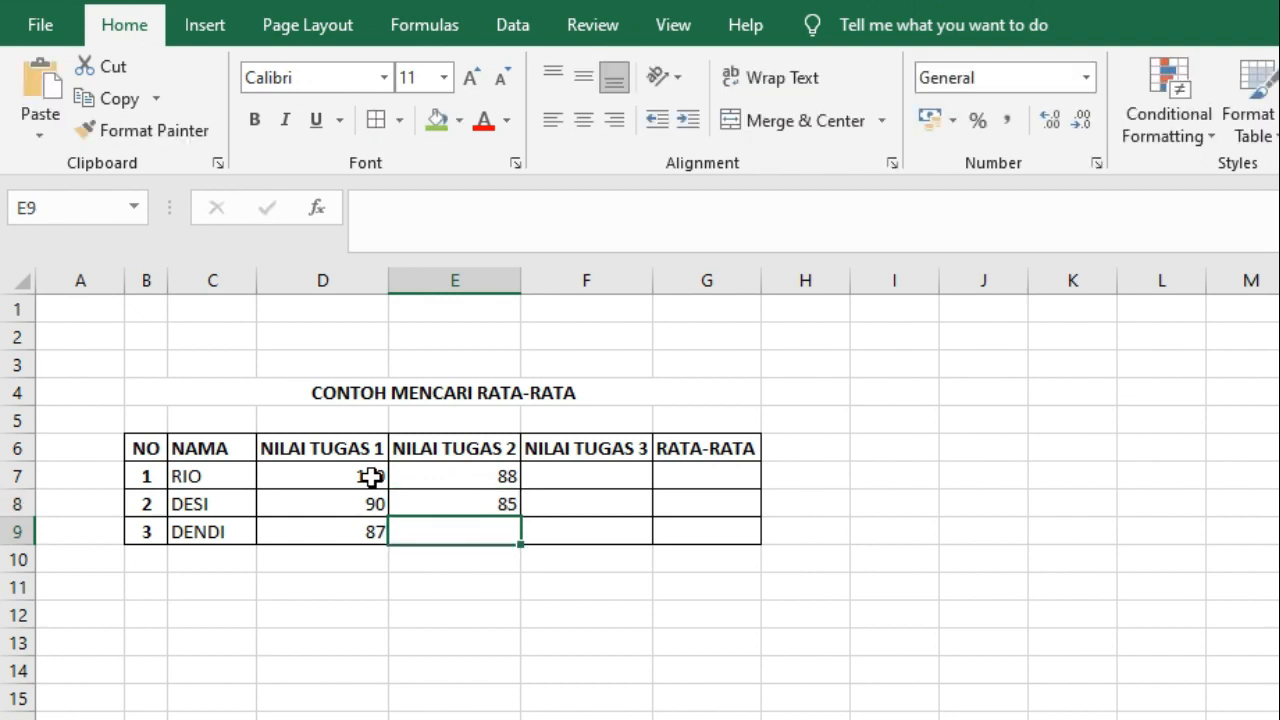
pyautogui.write('90')
pyautogui.press('Tab')
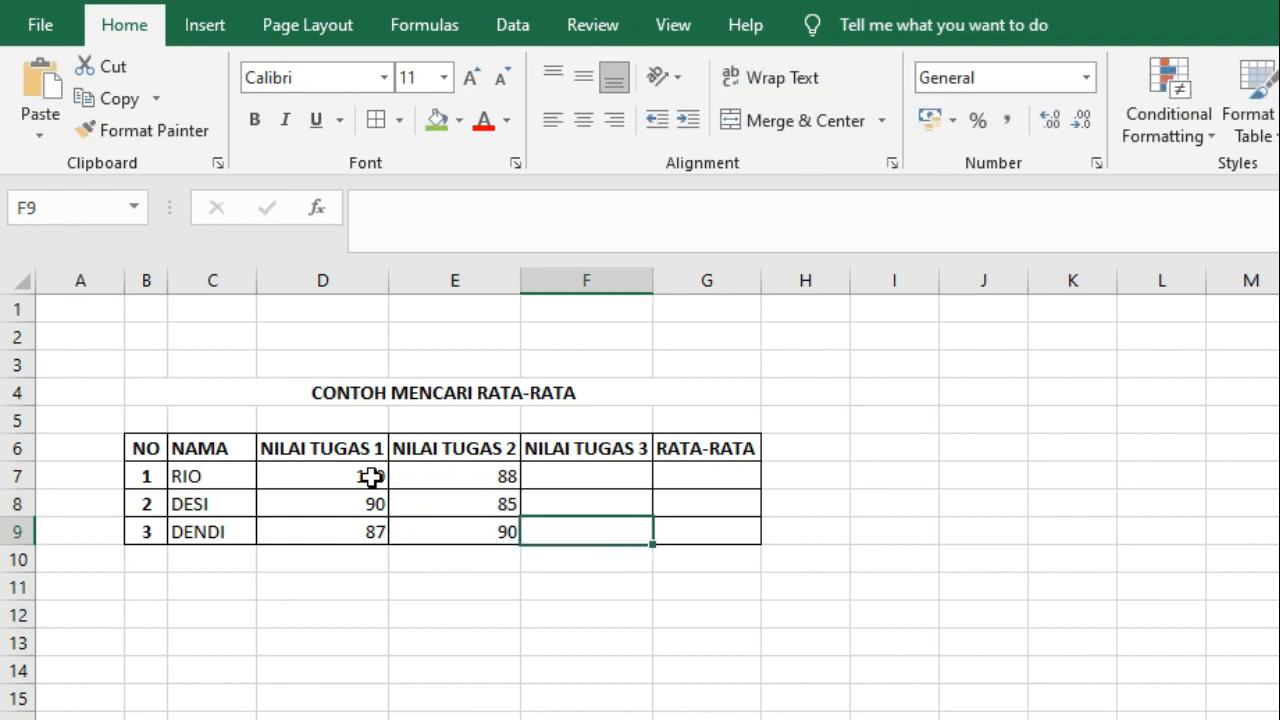
# Enter the NILAI TUGAS 3 scores 85, 90 and 86 in F7:F9
pyautogui.press('Up')
pyautogui.press('Up')
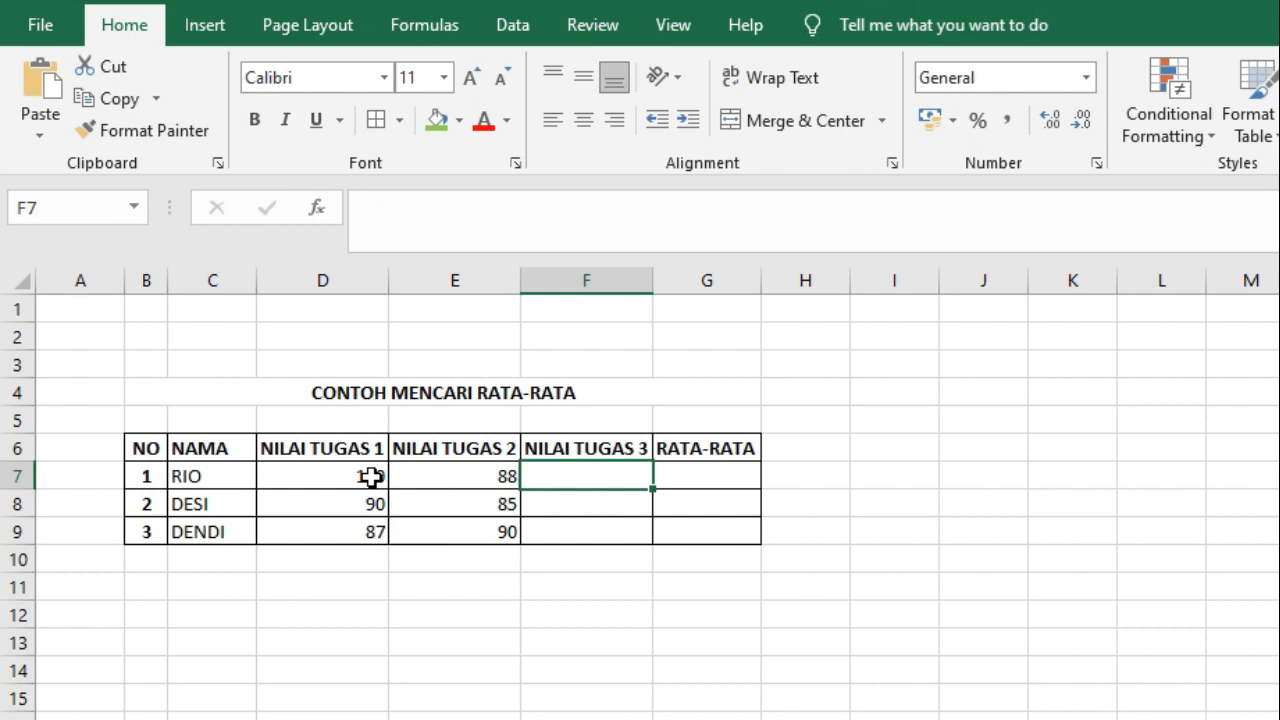
pyautogui.write('85')
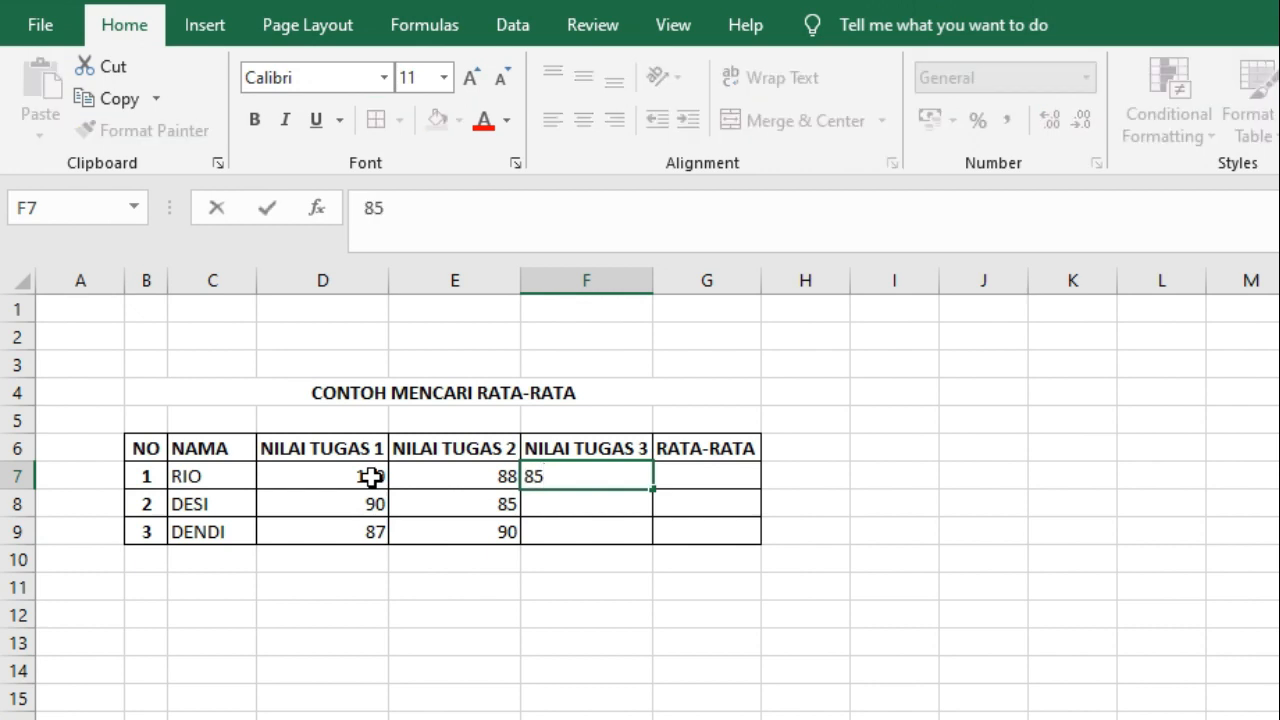
pyautogui.press('Return')
pyautogui.write('90')
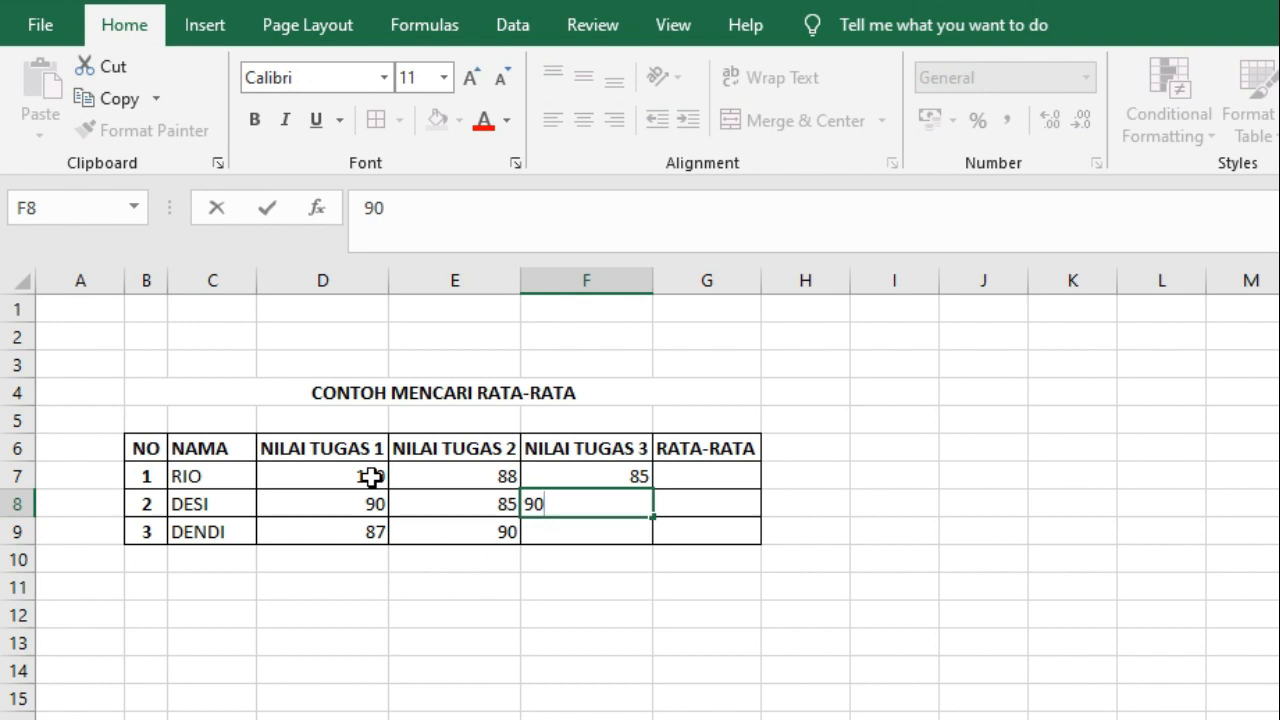
pyautogui.press('Return')
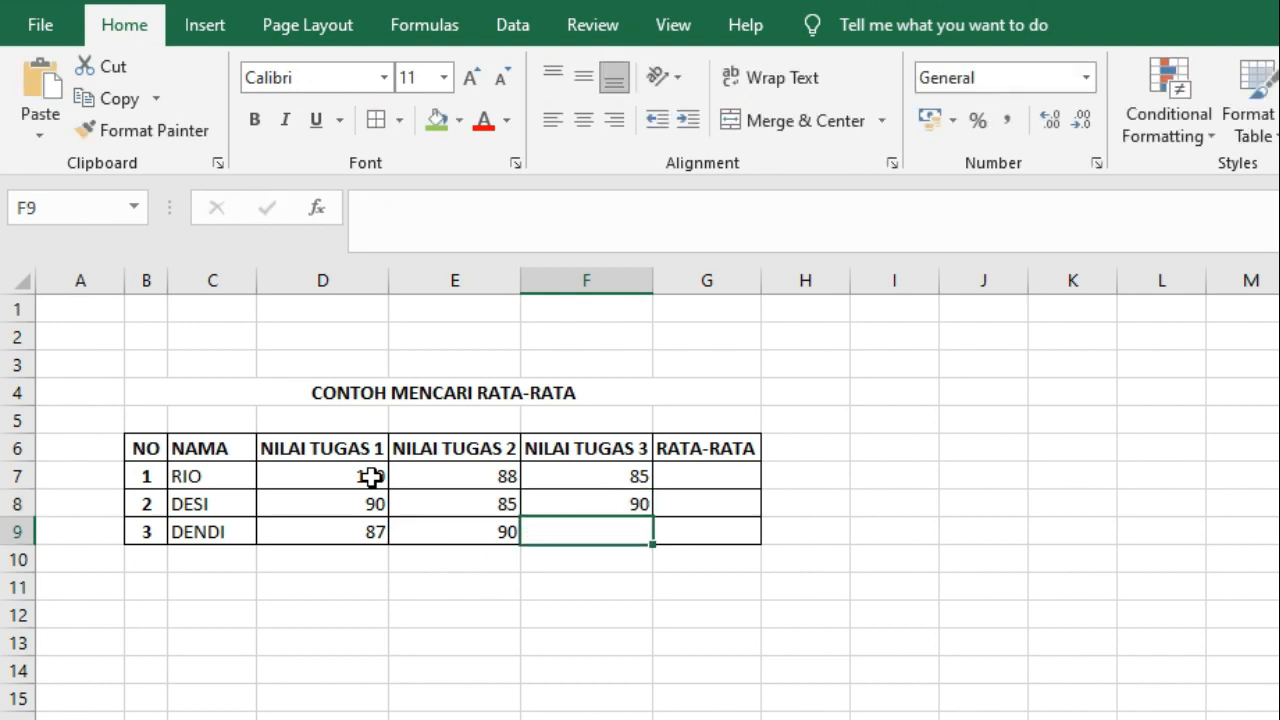
pyautogui.write('86')
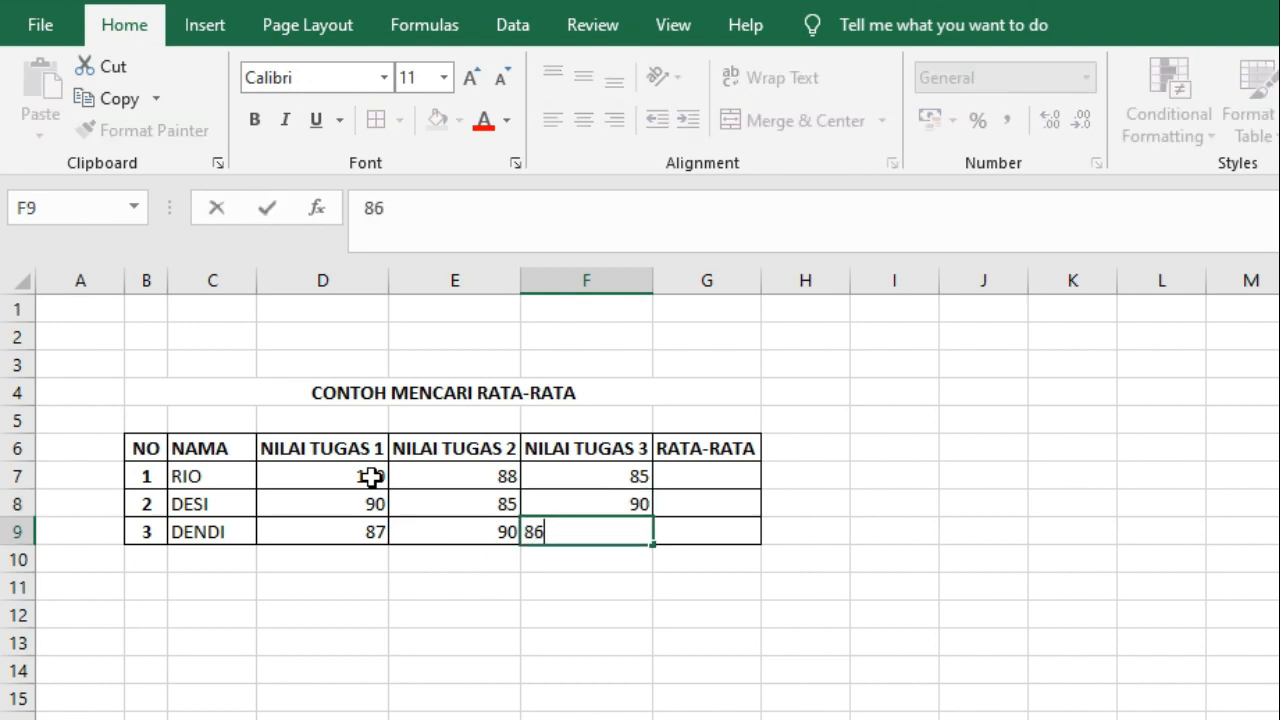
pyautogui.press('Return')
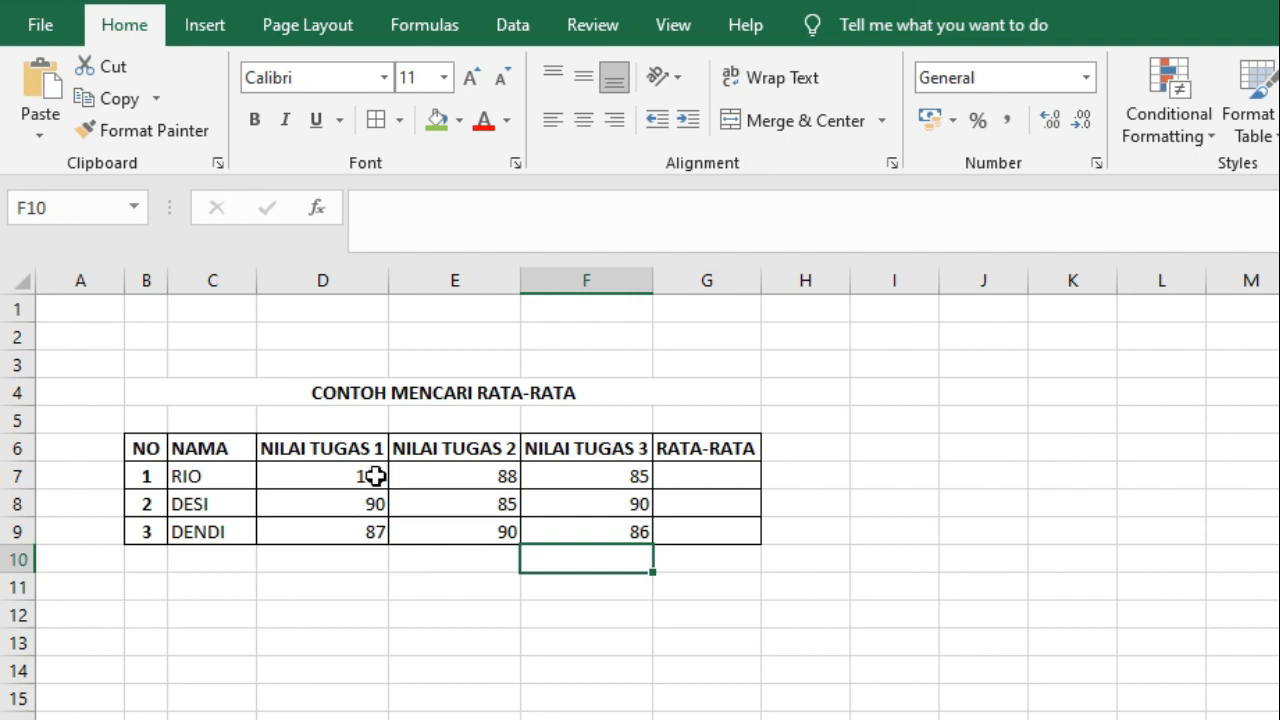
# Centre all the assignment scores in D7:F9 horizontally
pyautogui.moveTo(371, 477); pyautogui.dragTo(586, 535)
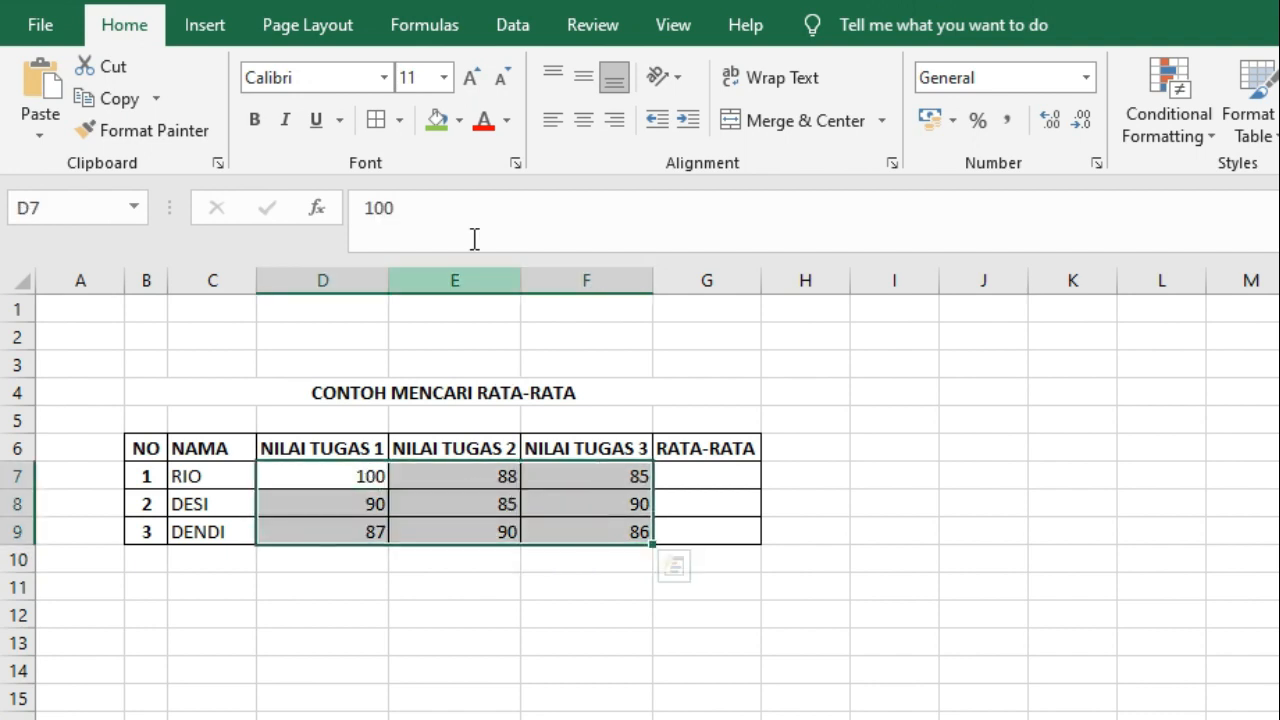
pyautogui.click(583, 119)
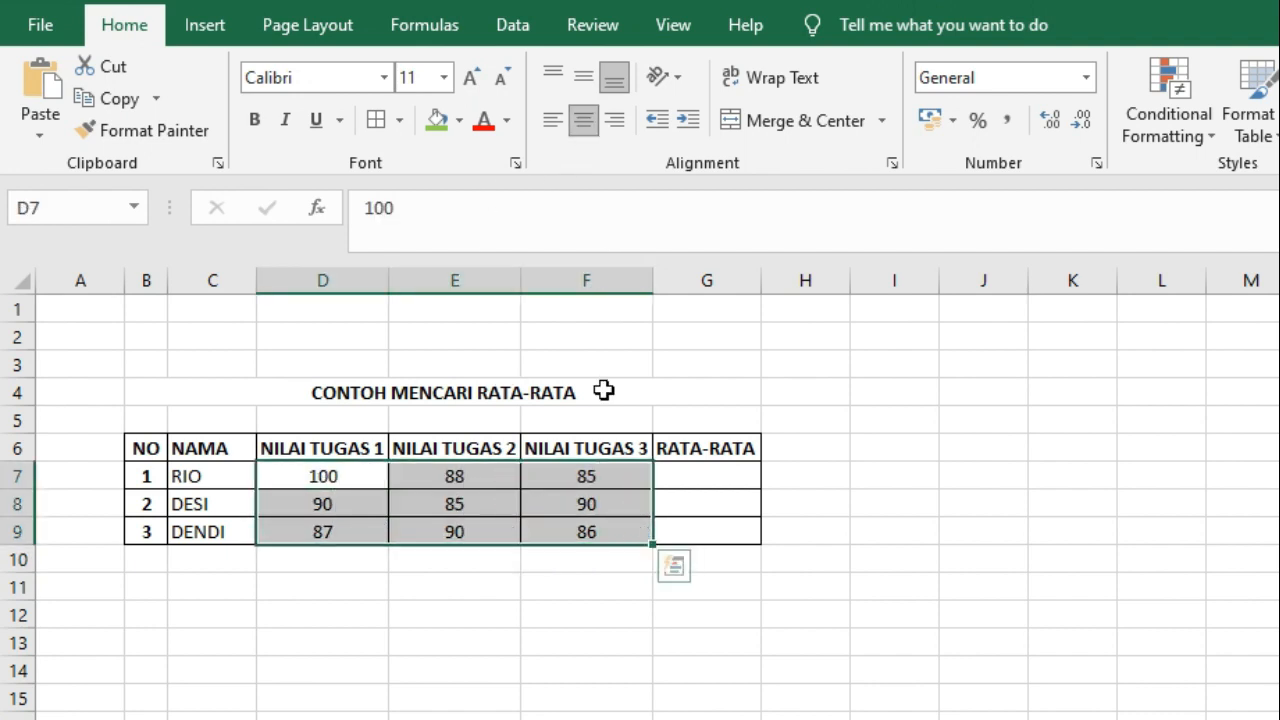
# Calculate the first student's average in G7 with the AVERAGE function over D7:F7
pyautogui.click(737, 477)
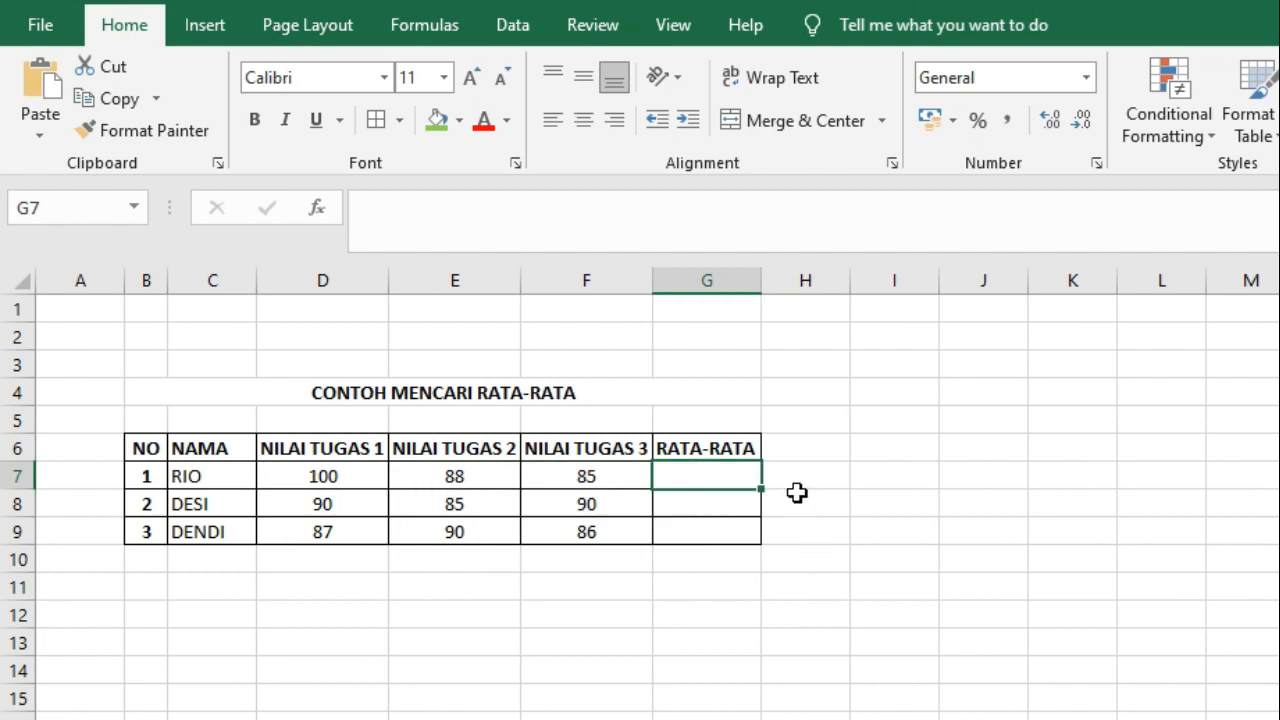
pyautogui.write('=A')
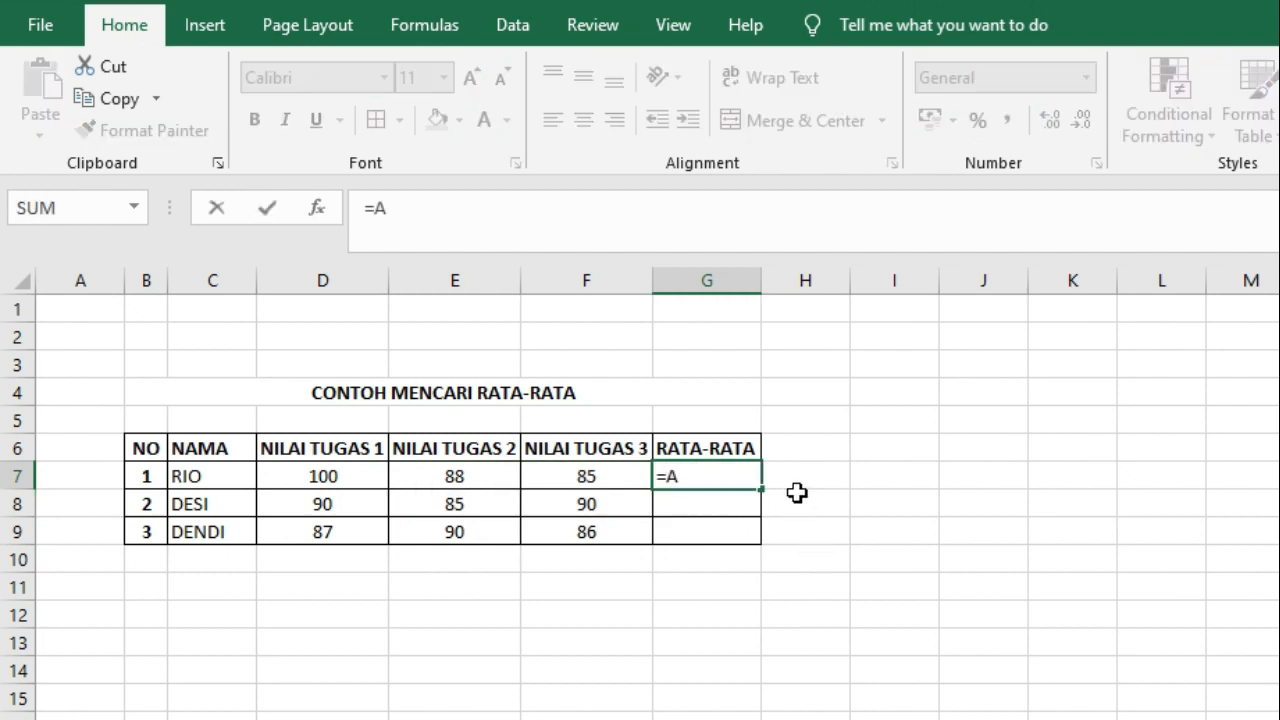
pyautogui.write('V')
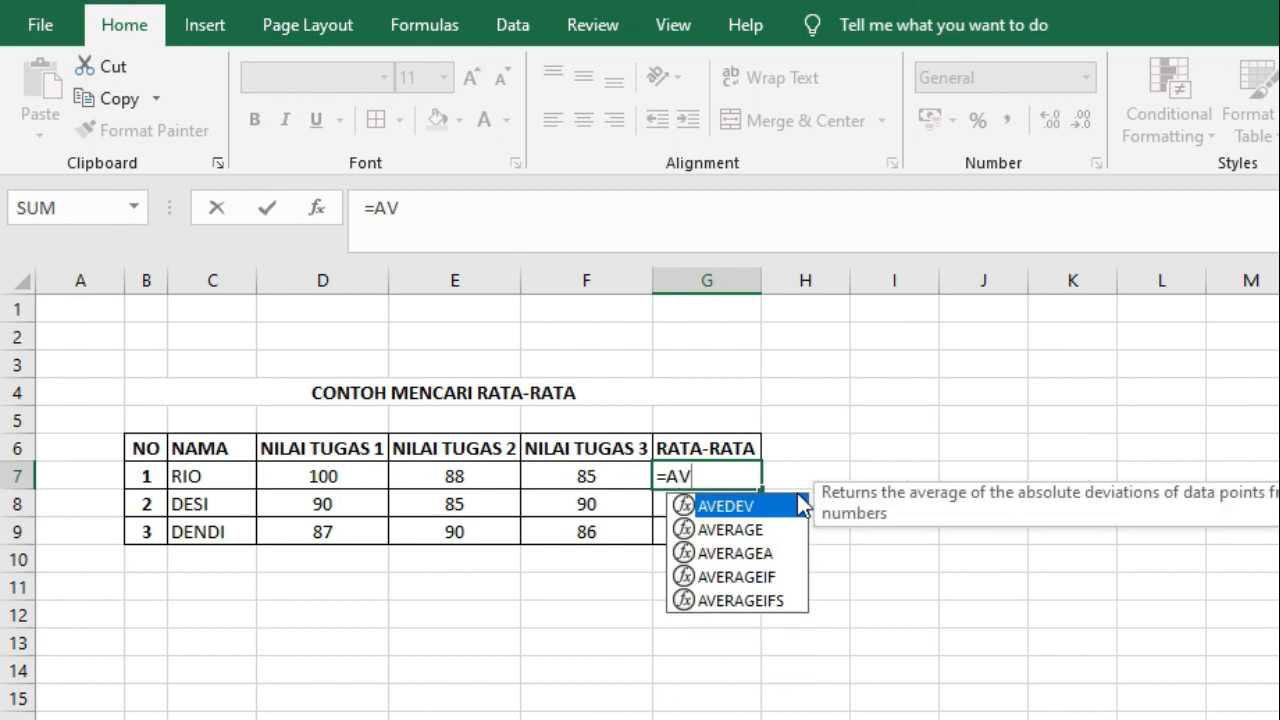
pyautogui.click(759, 535)
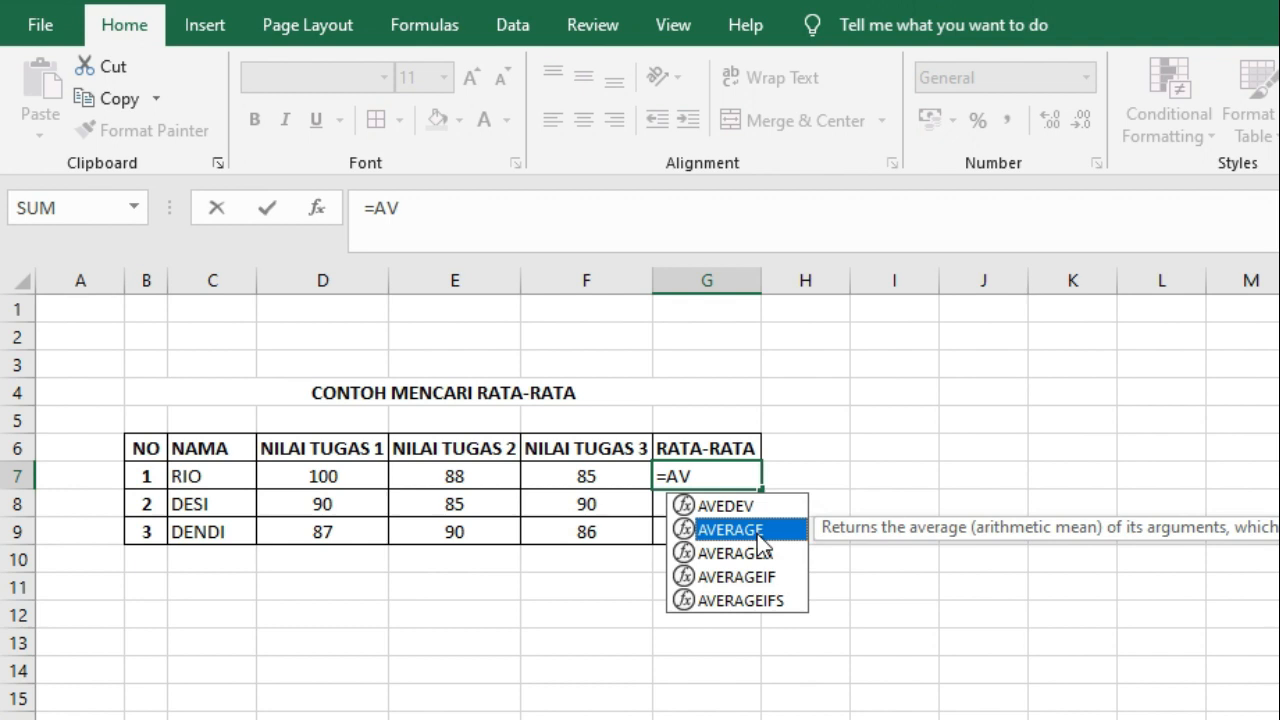
pyautogui.doubleClick(758, 533)
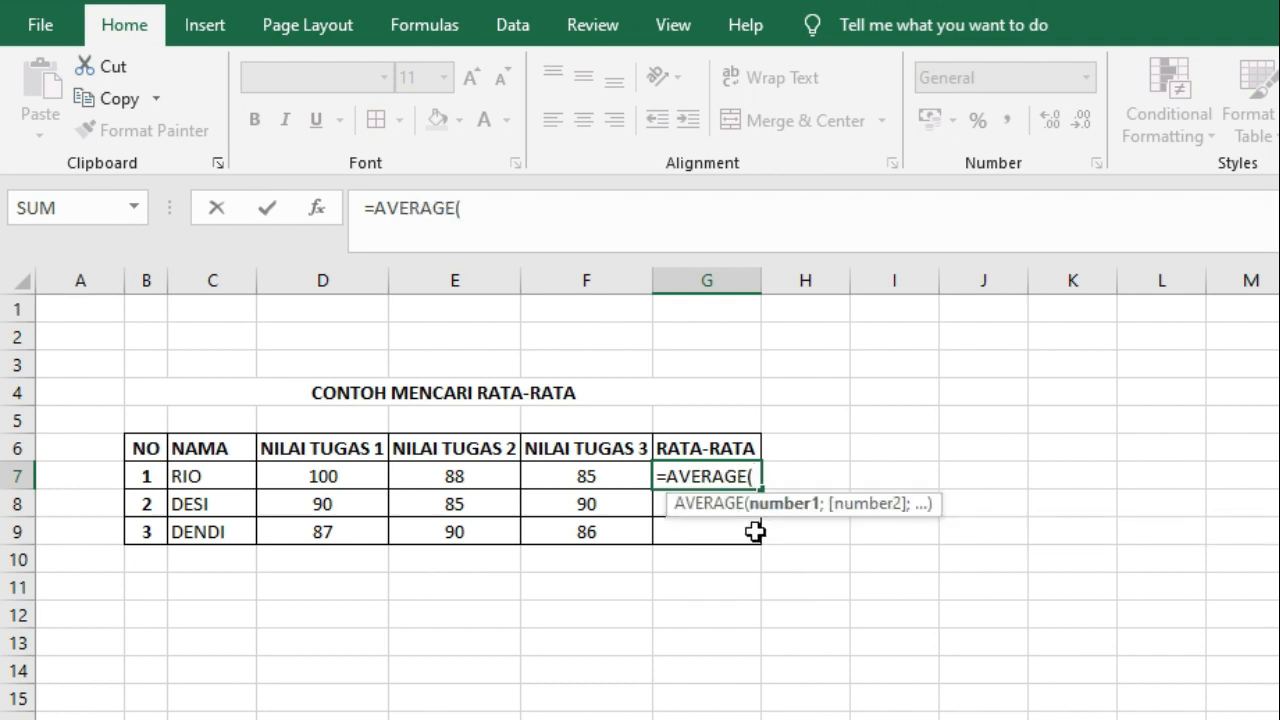
pyautogui.click(357, 480)
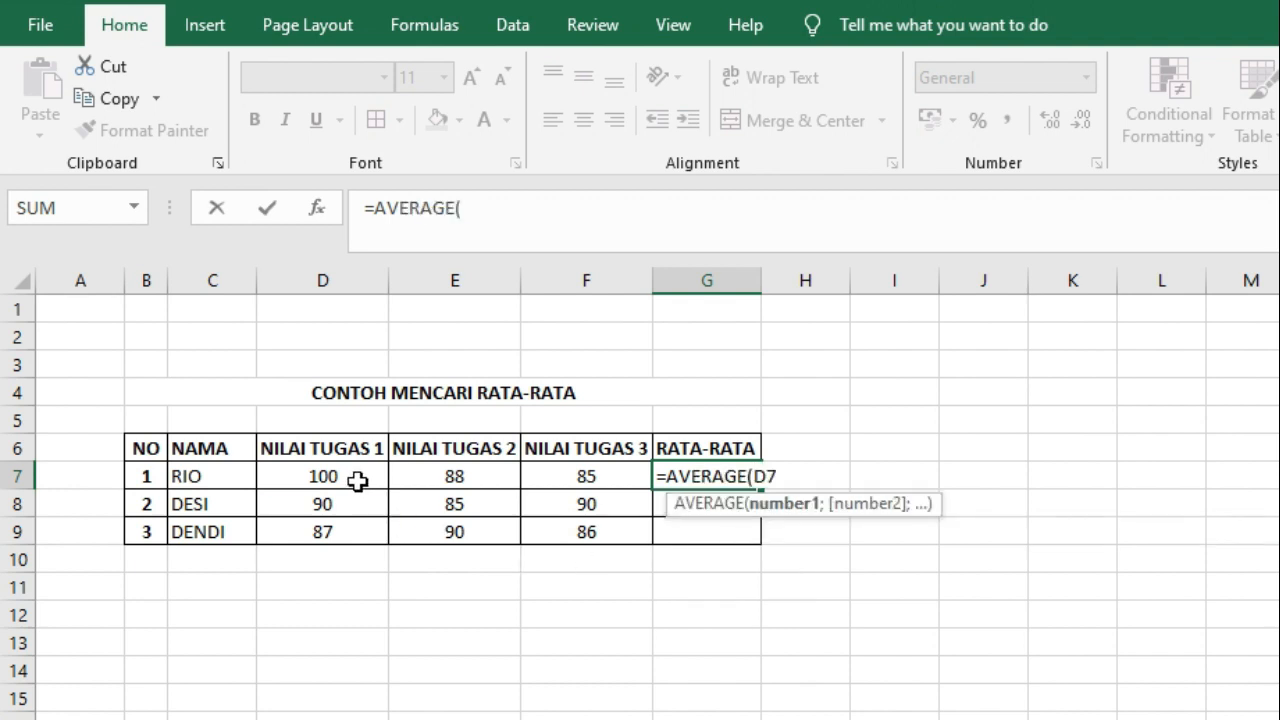
pyautogui.moveTo(367, 482); pyautogui.dragTo(566, 482)
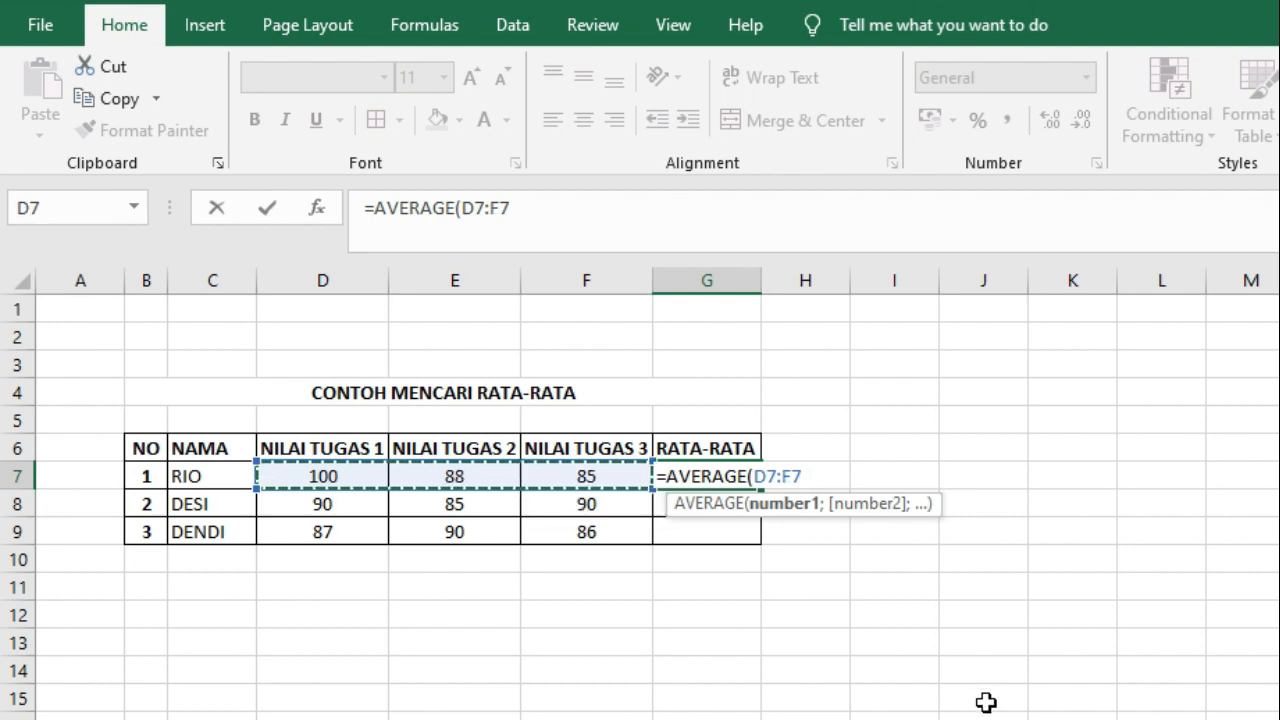
pyautogui.press('Return')
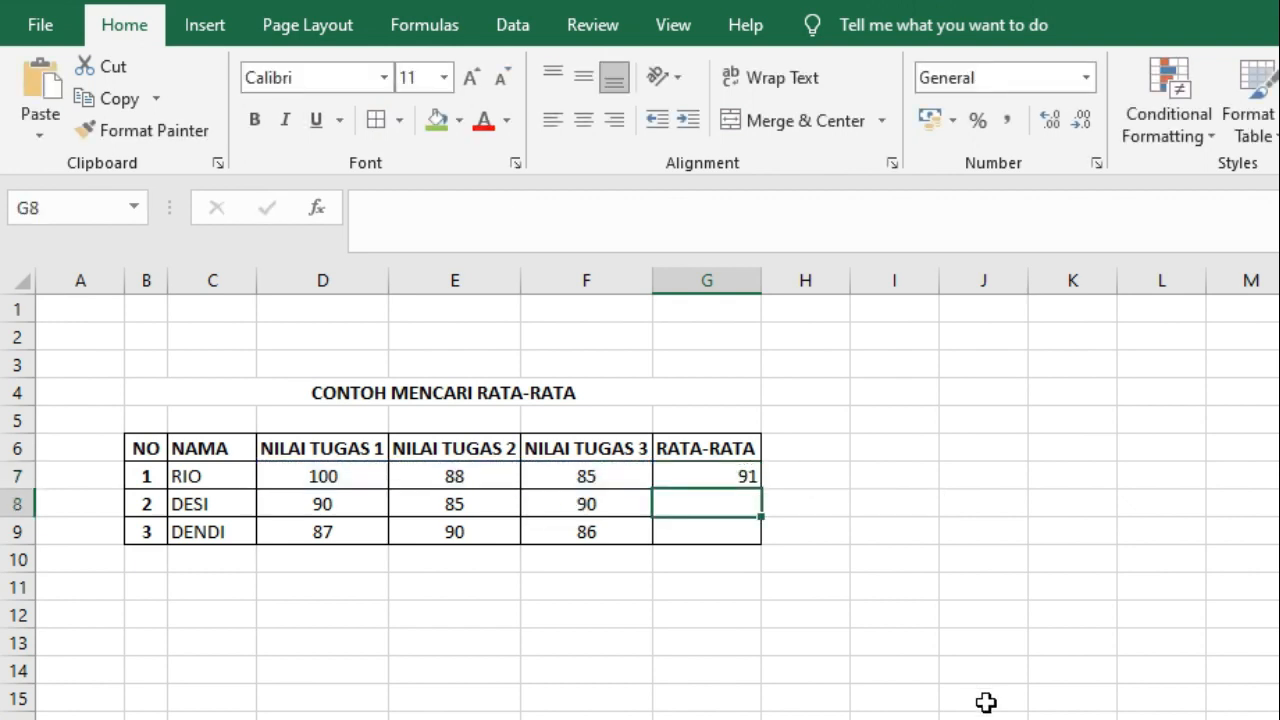
# Calculate the second student's average in G8 with the AVERAGE function over D8:F8
pyautogui.doubleClick(690, 506)
pyautogui.write('=')
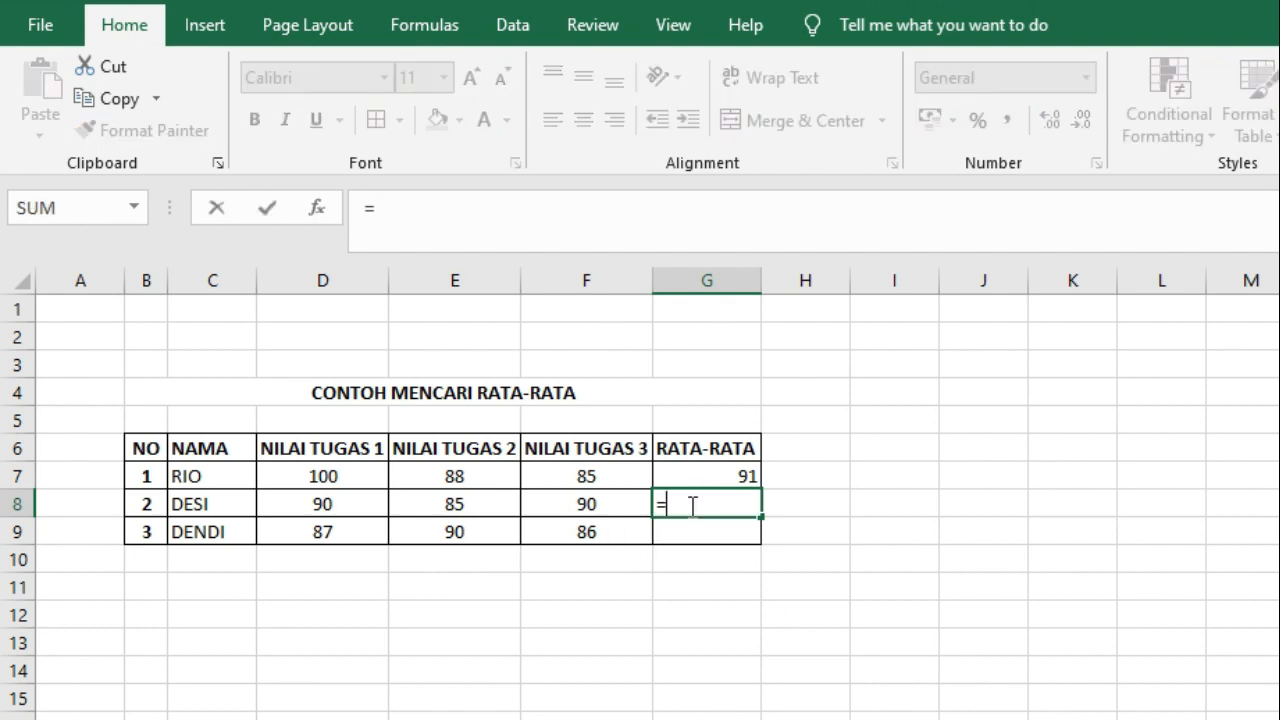
pyautogui.write('AV')
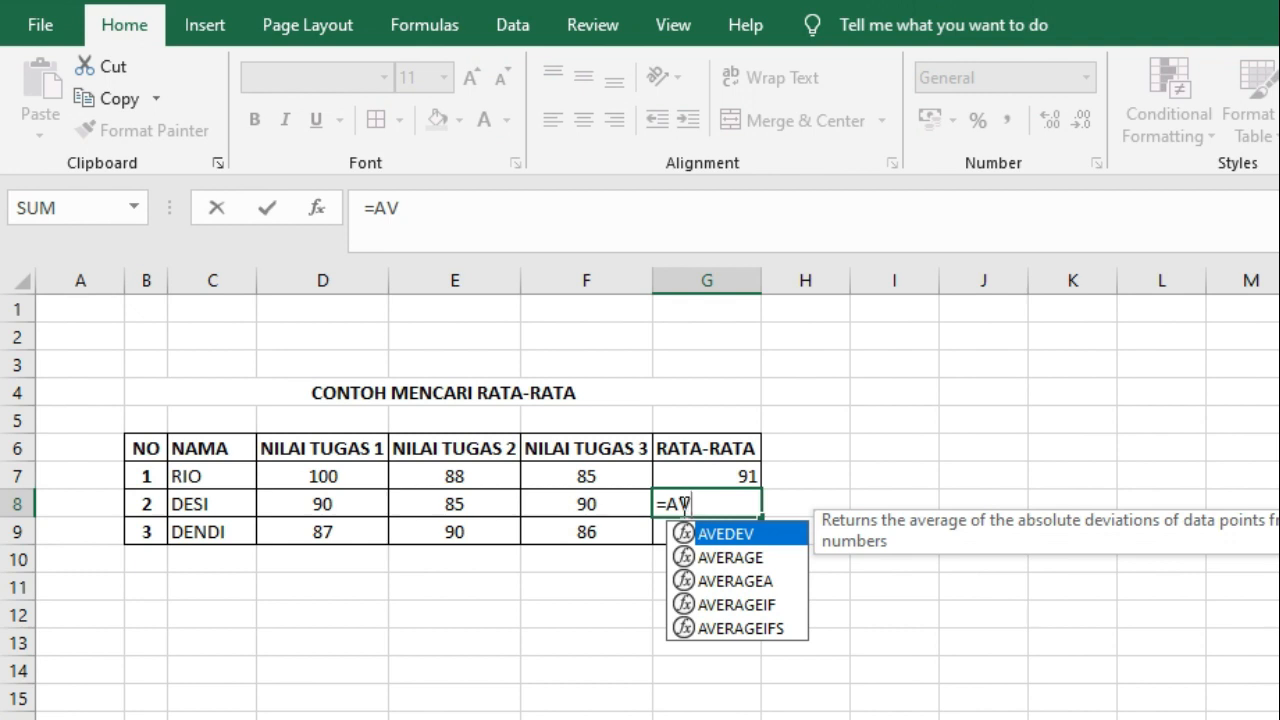
pyautogui.click(710, 557)
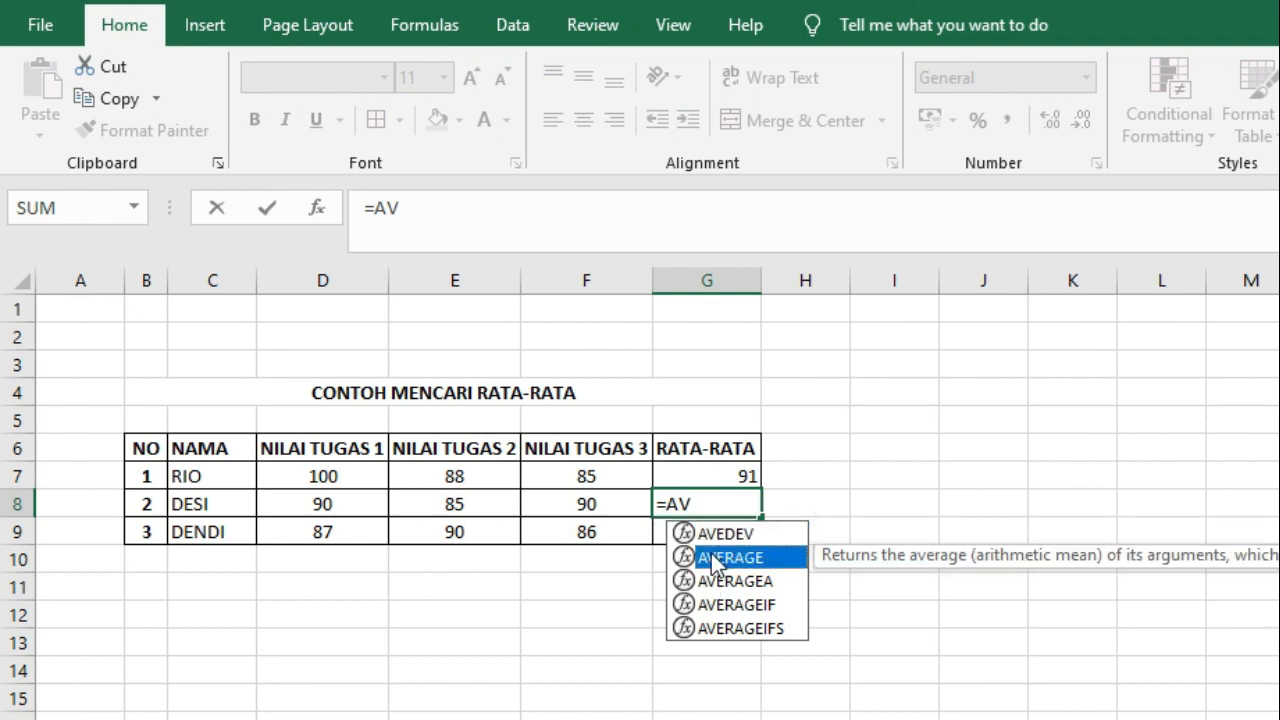
pyautogui.doubleClick(709, 555)
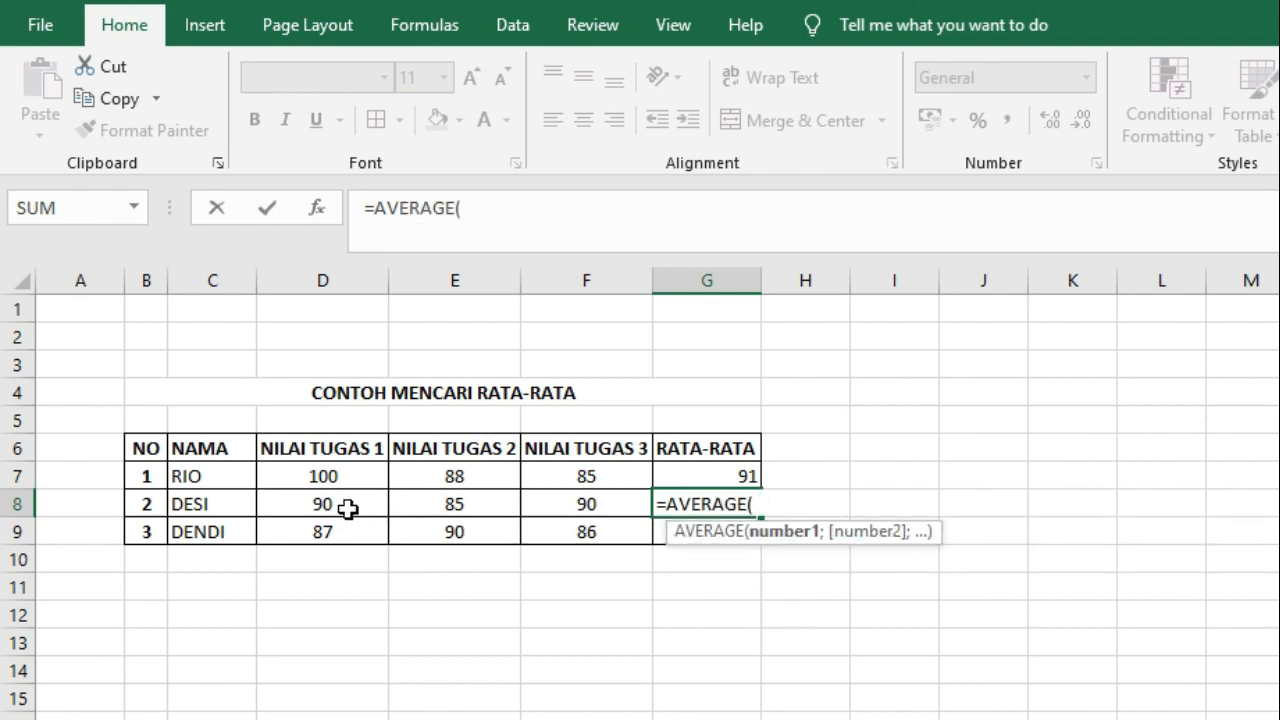
pyautogui.moveTo(343, 506); pyautogui.dragTo(565, 503)
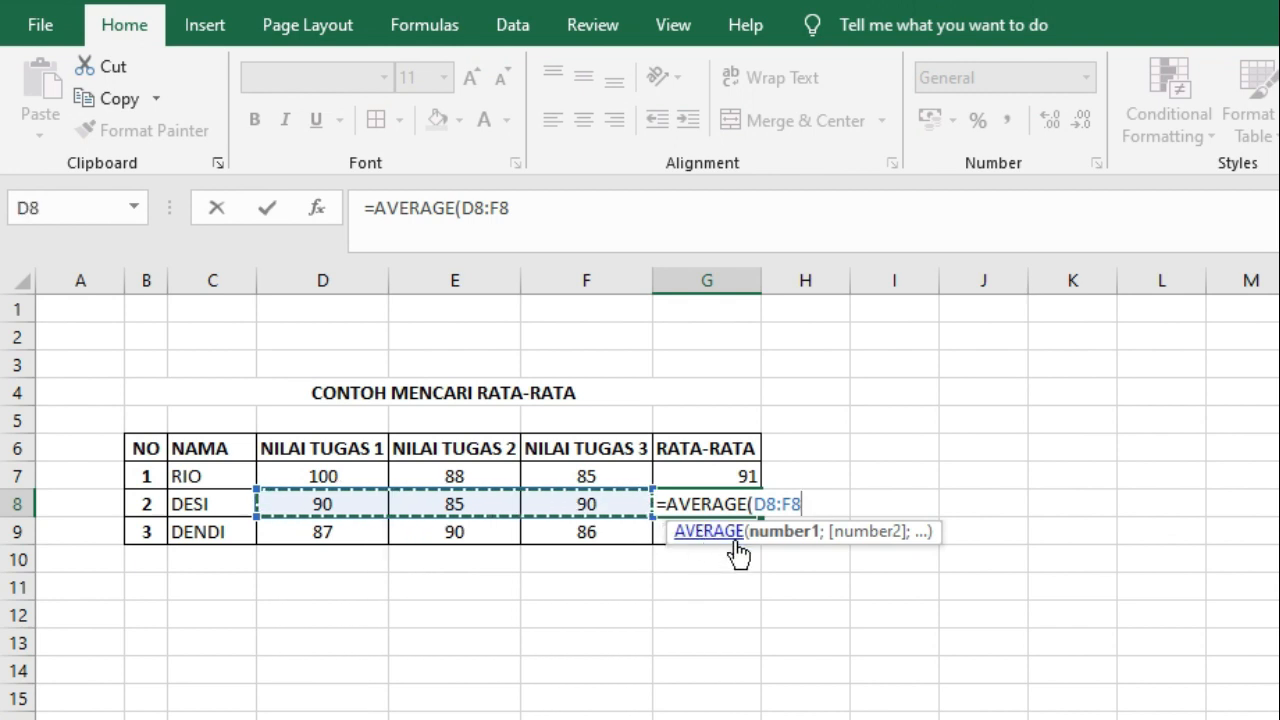
pyautogui.press('Return')
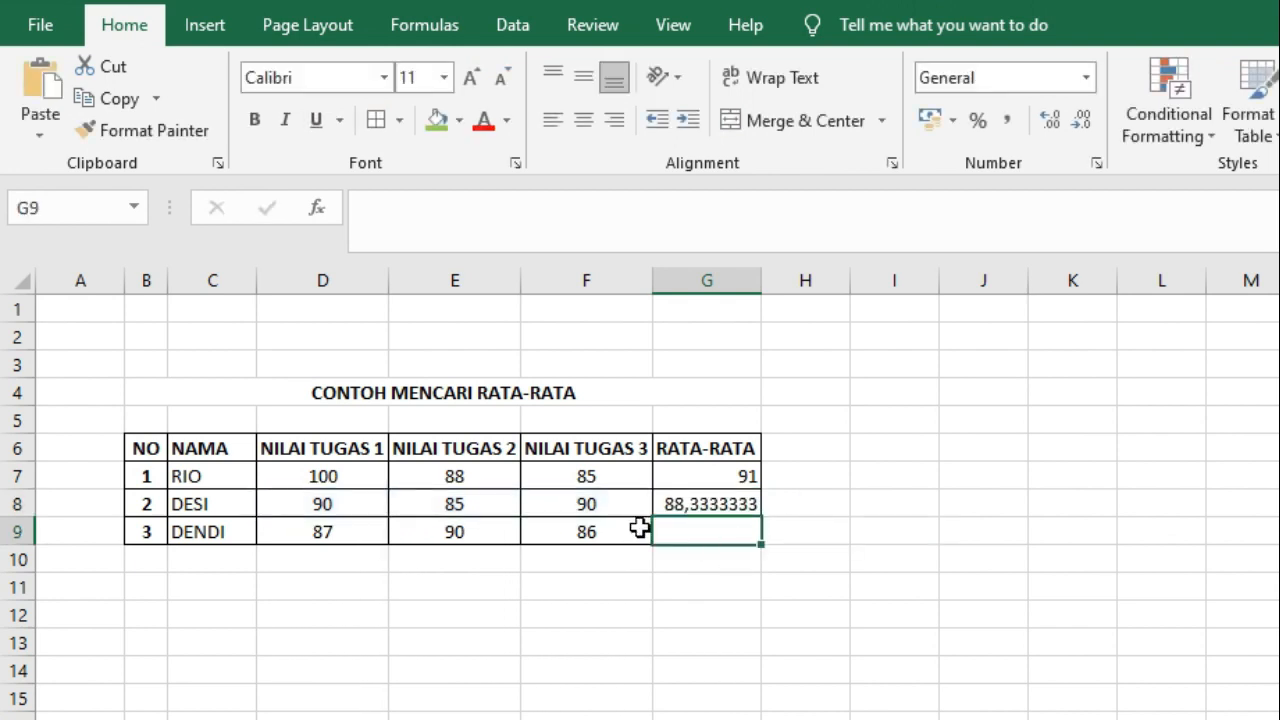
# Reduce the average in G8 to zero decimal places
pyautogui.click(718, 501)
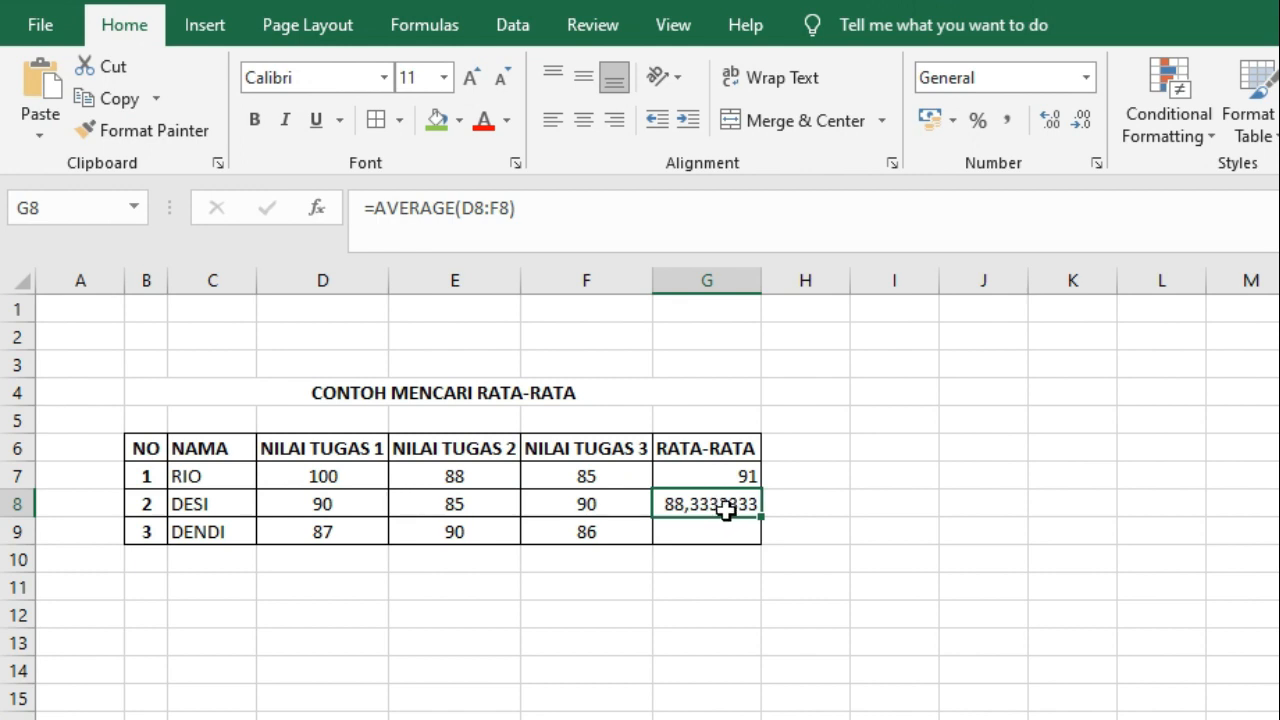
pyautogui.click(1081, 121)
pyautogui.click(1081, 121)
pyautogui.click(1081, 121)
pyautogui.click(1081, 121)
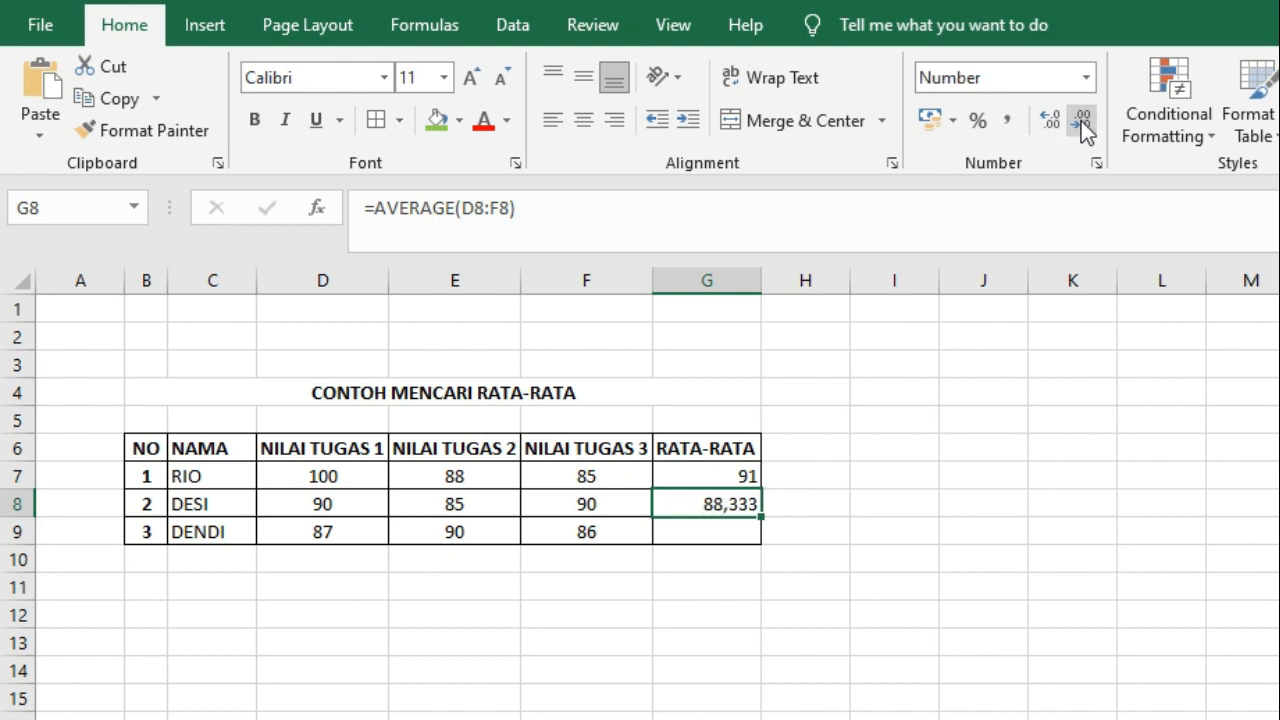
pyautogui.click(1081, 121)
pyautogui.click(1081, 121)
pyautogui.click(1081, 121)
# Calculate the third student's average in G9 with the AVERAGE function over D9:F9
pyautogui.click(690, 533)
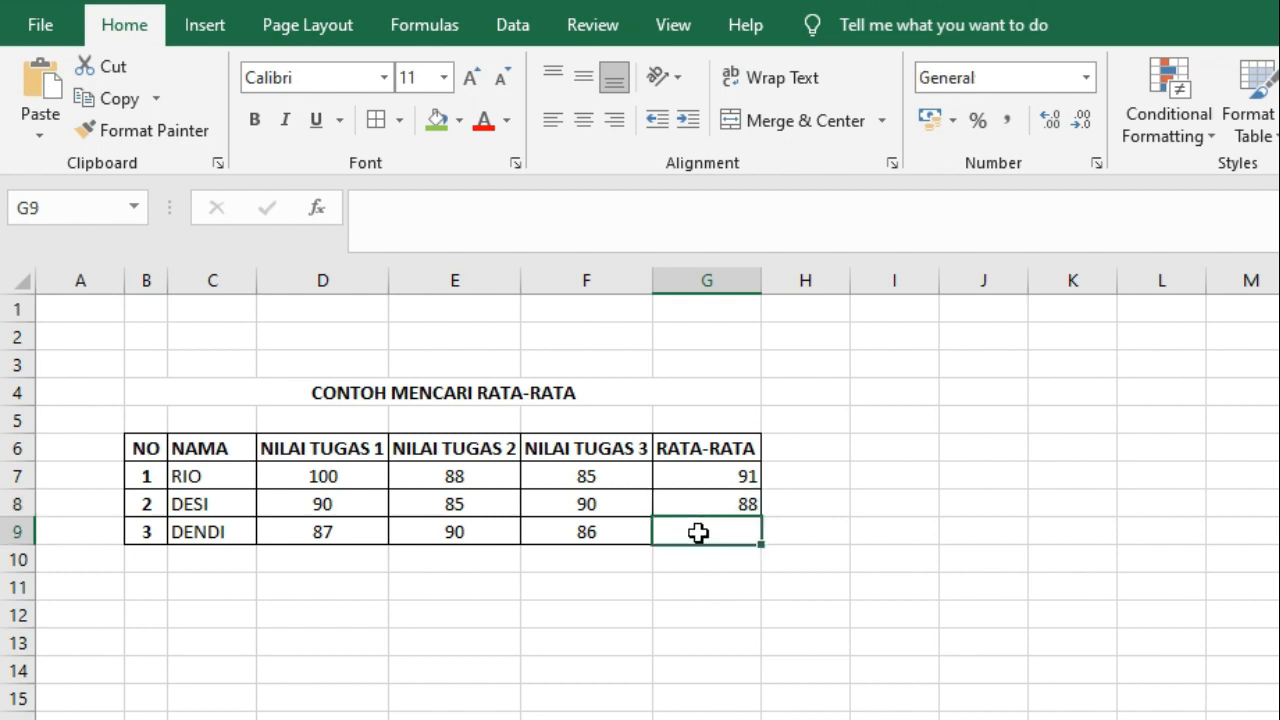
pyautogui.write('=')
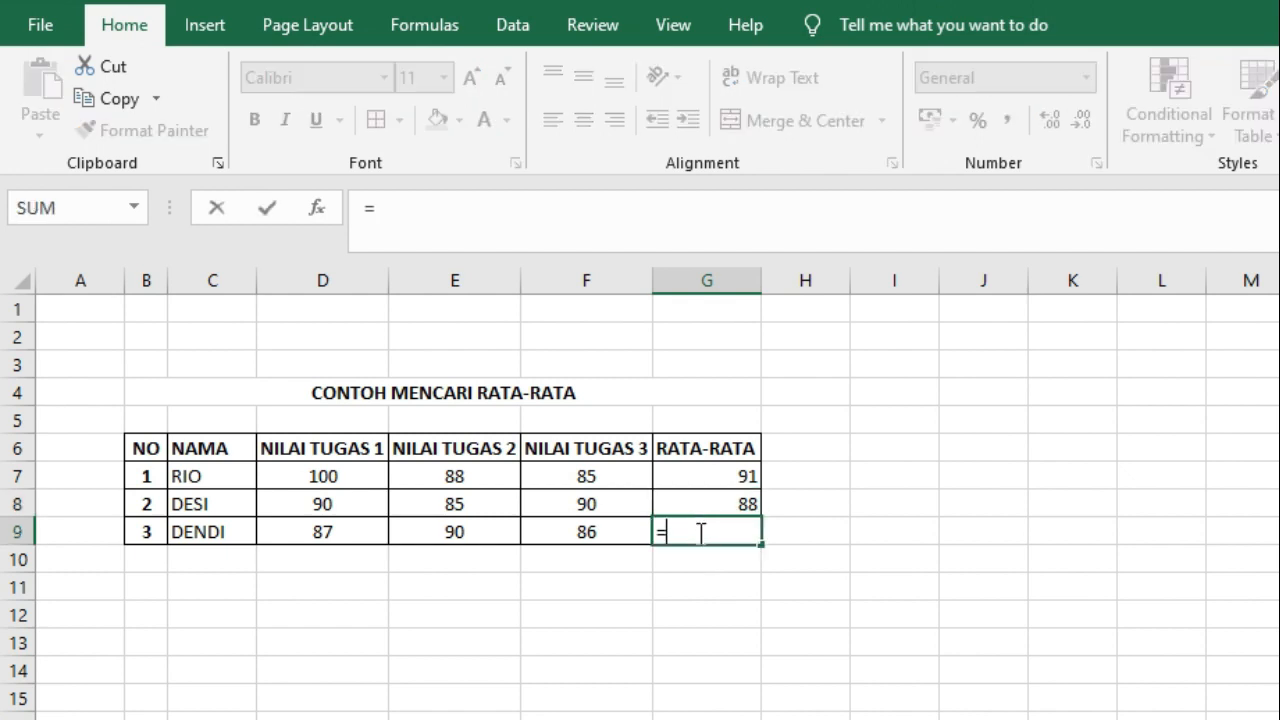
pyautogui.write('AV')
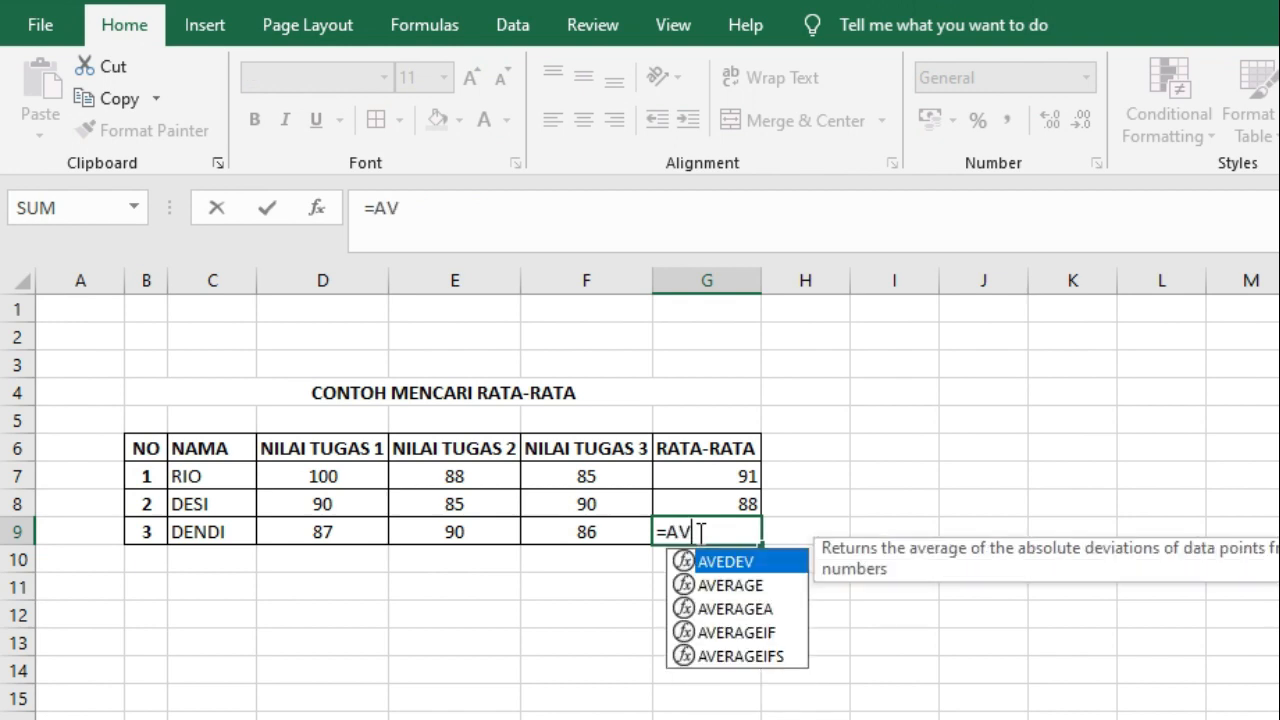
pyautogui.click(753, 587)
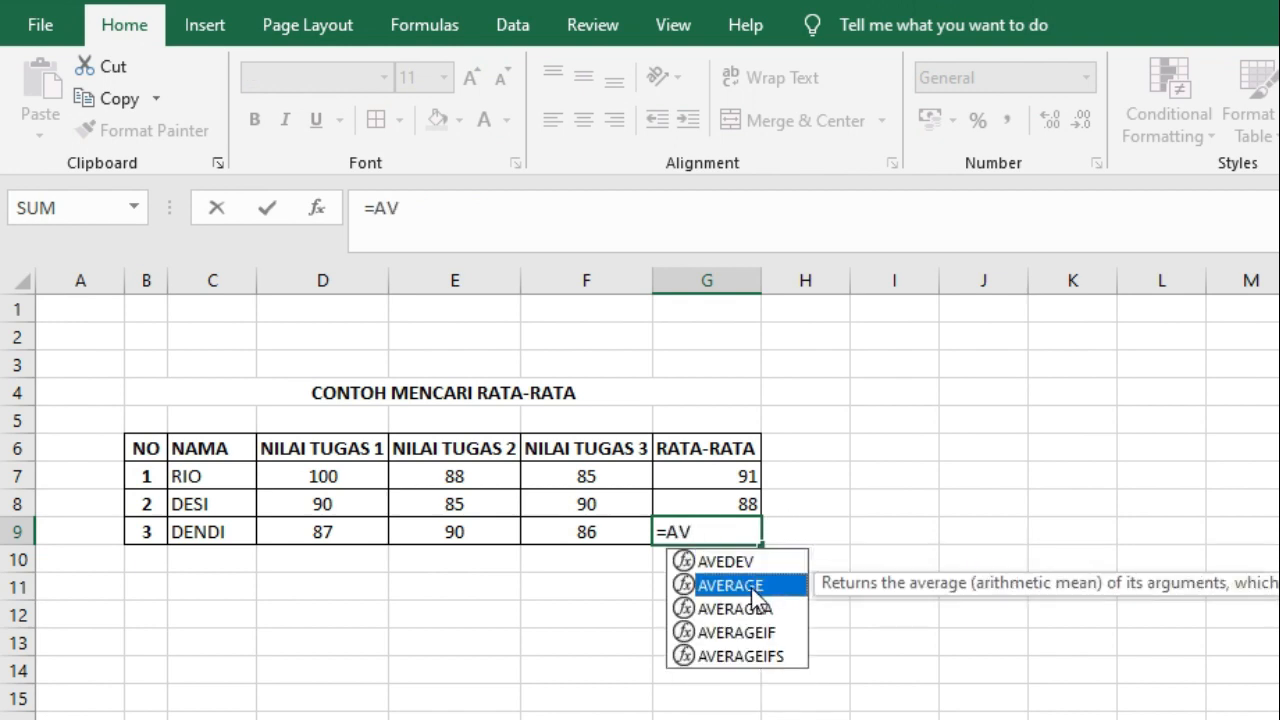
pyautogui.doubleClick(751, 588)
pyautogui.click(356, 535)
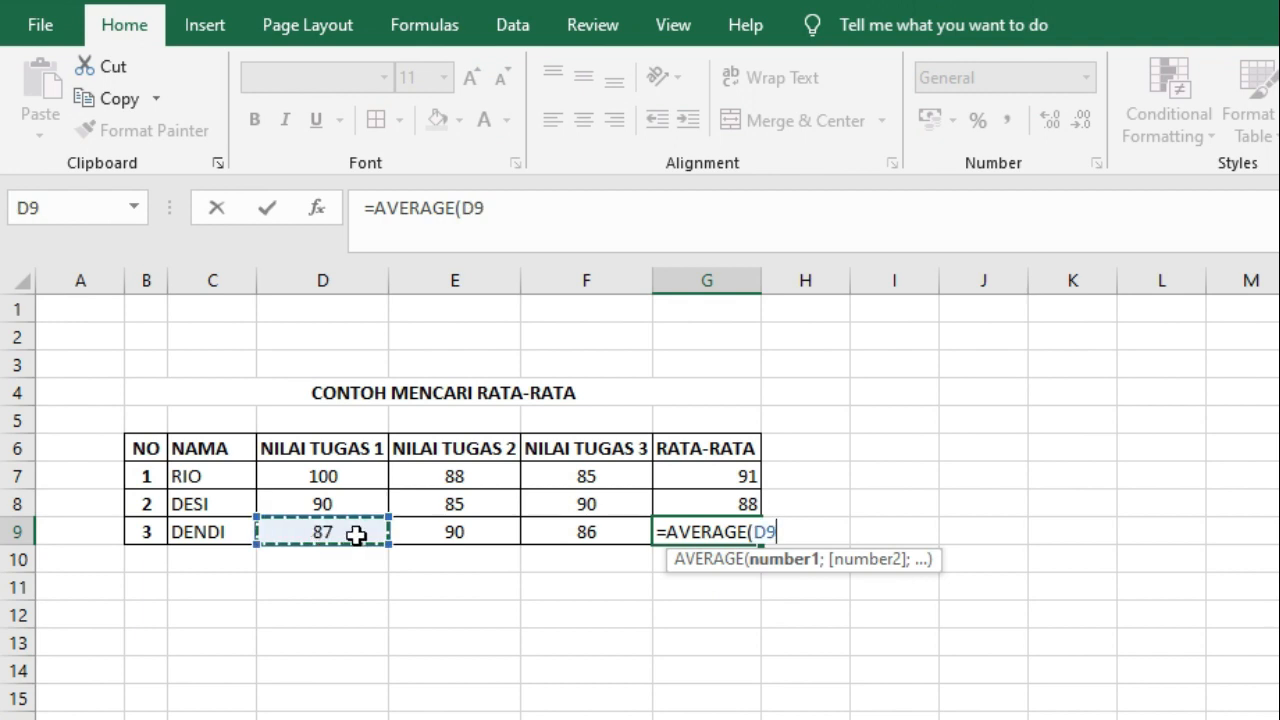
pyautogui.moveTo(356, 535); pyautogui.dragTo(572, 536)
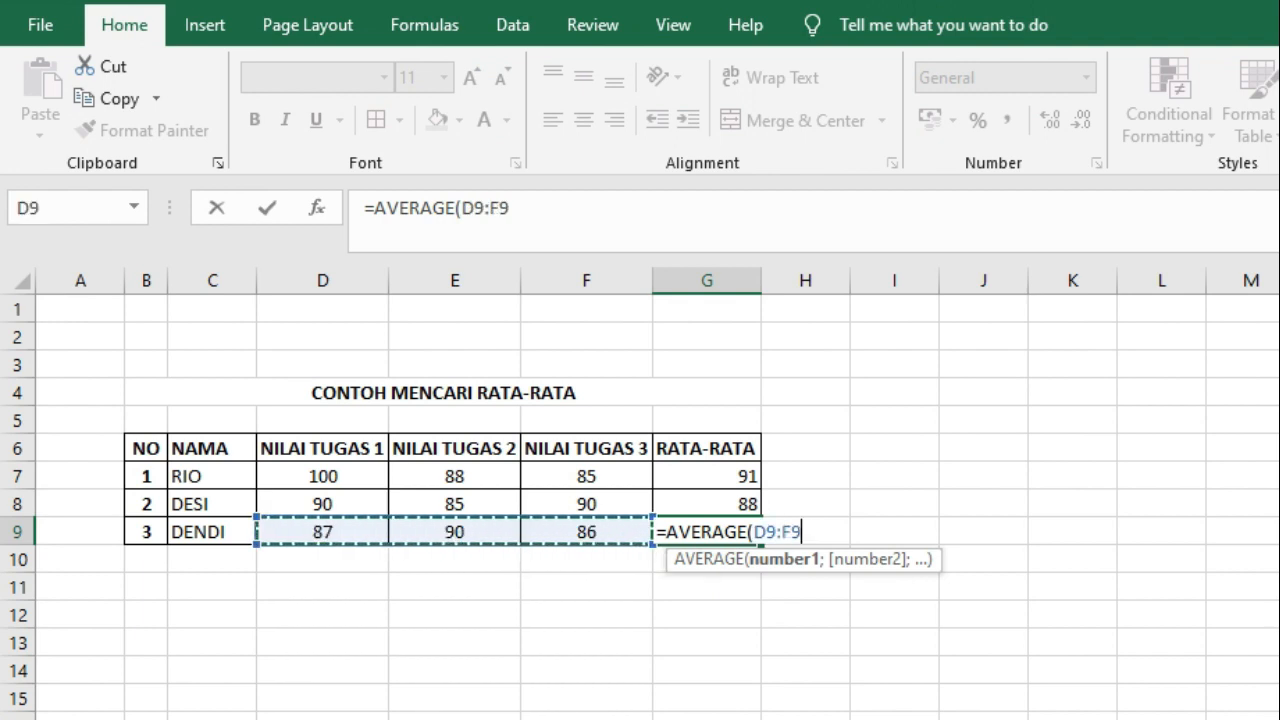
pyautogui.press('Return')
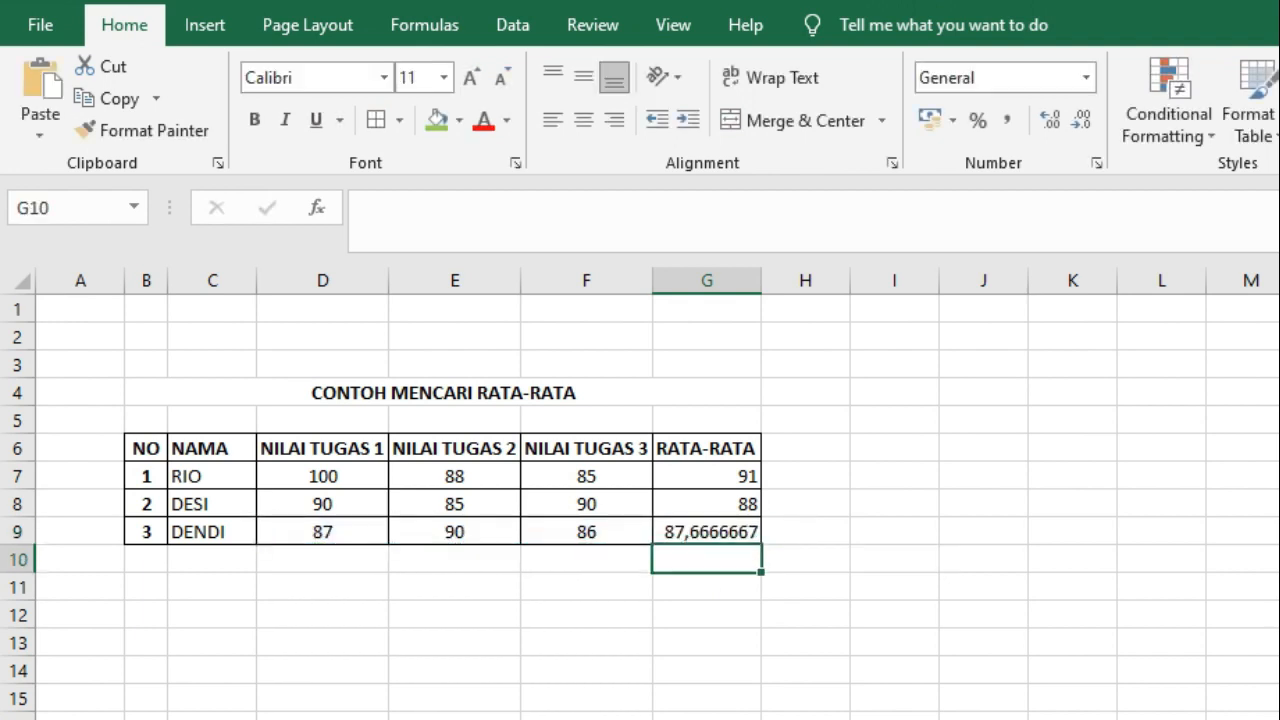
# Reduce the average in G9 to zero decimal places
pyautogui.click(723, 523)
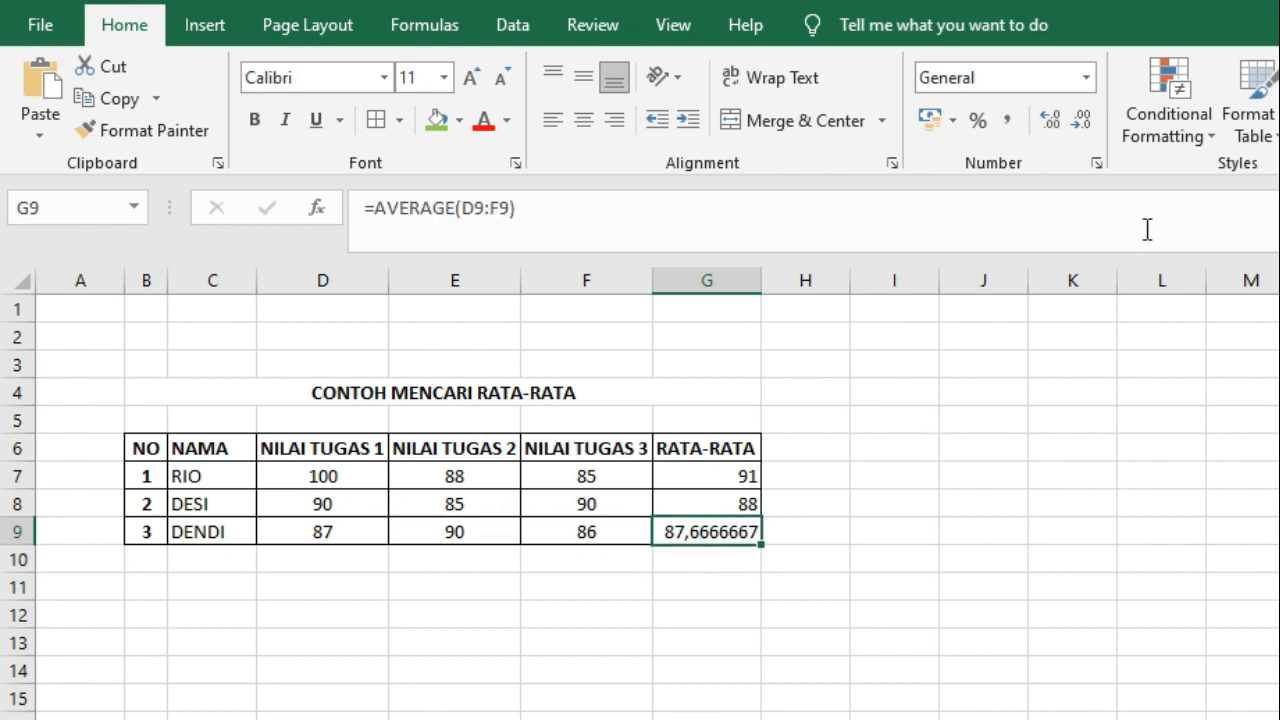
pyautogui.click(1083, 122)
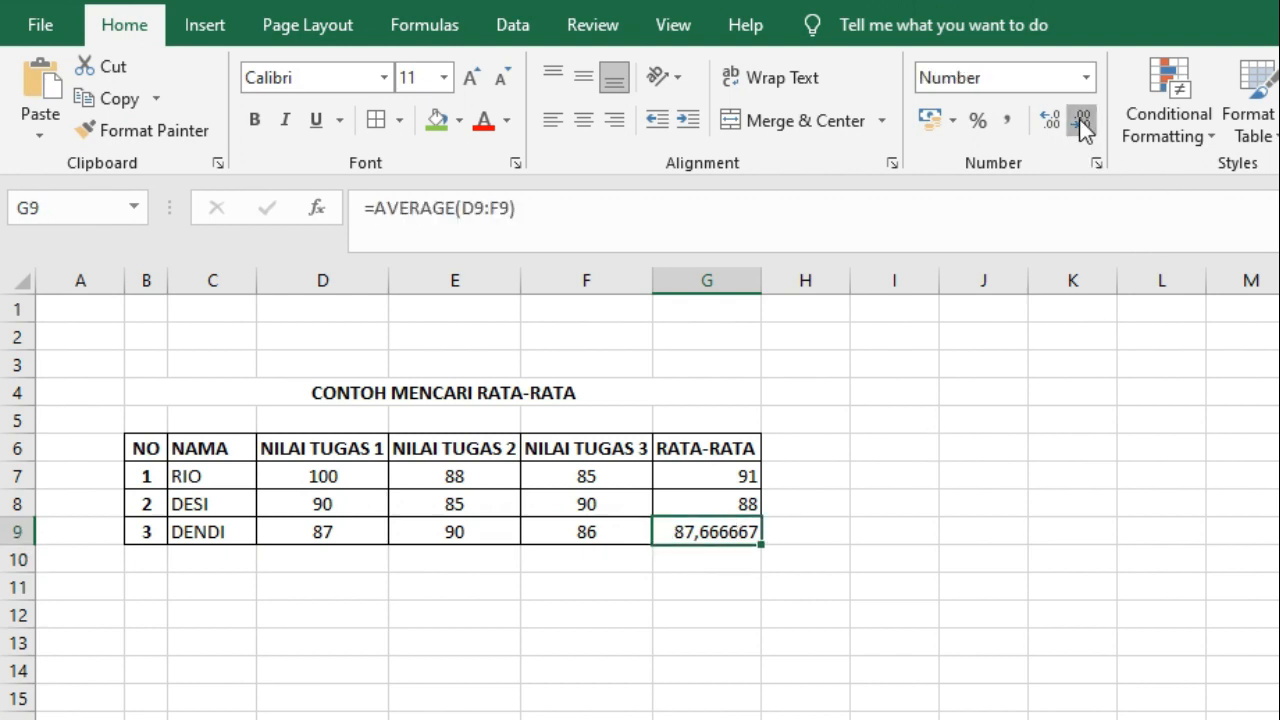
pyautogui.click(1083, 122)
pyautogui.click(1083, 122)
pyautogui.click(1083, 122)
pyautogui.click(1083, 122)
pyautogui.click(1083, 122)
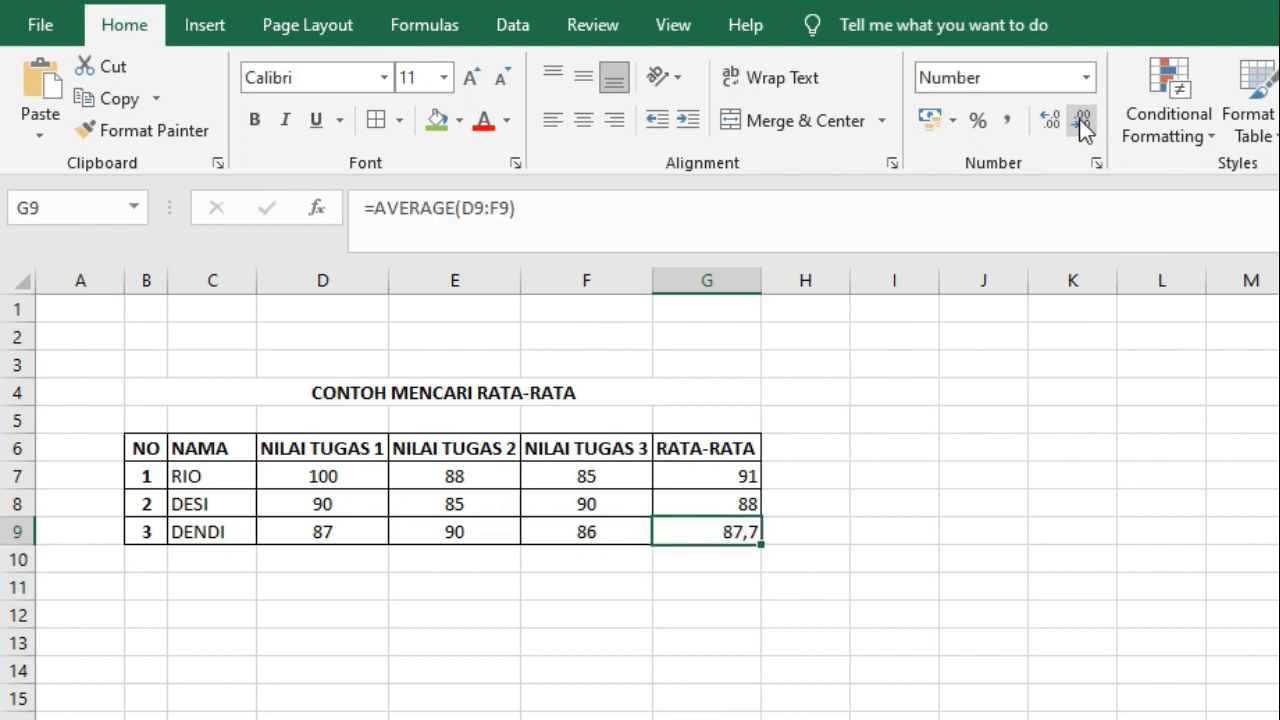
pyautogui.click(1083, 122)
# Centre the RATA-RATA averages in G7:G9 horizontally
pyautogui.click(722, 478)
pyautogui.moveTo(722, 496); pyautogui.dragTo(720, 523)
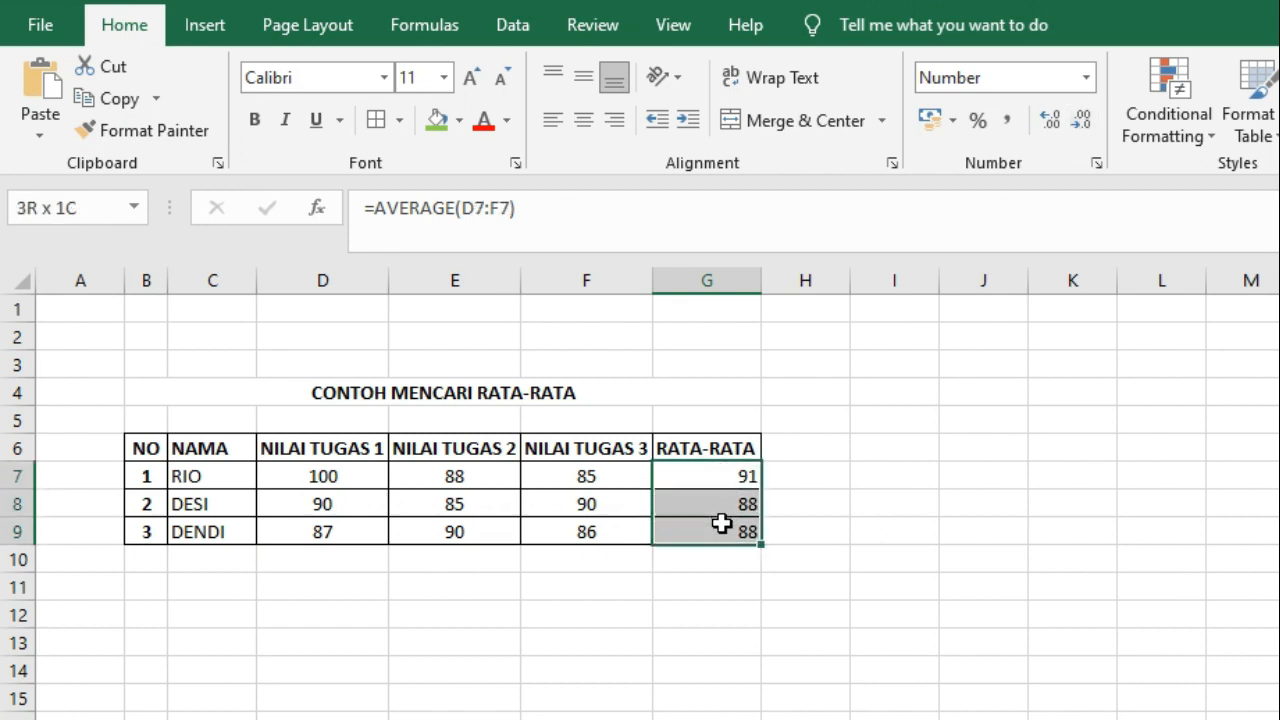
pyautogui.click(584, 120)
pyautogui.click(891, 614)
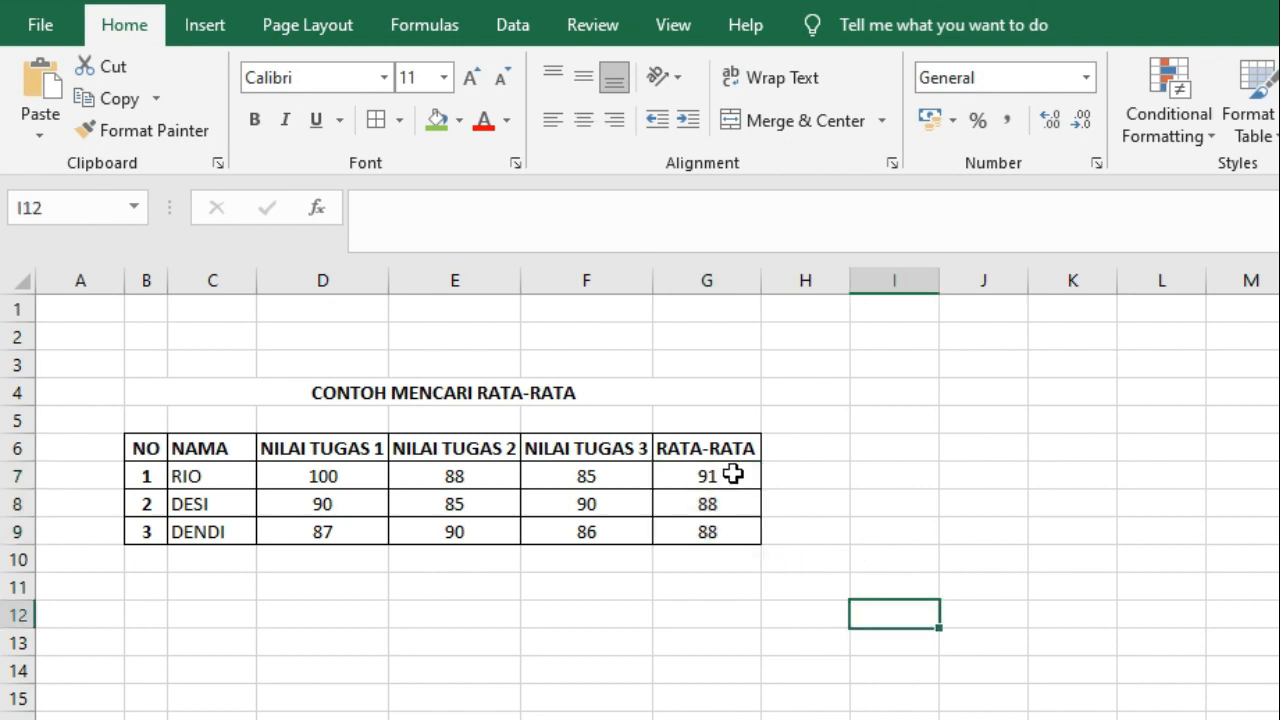
pyautogui.moveTo(733, 475); pyautogui.dragTo(738, 534)
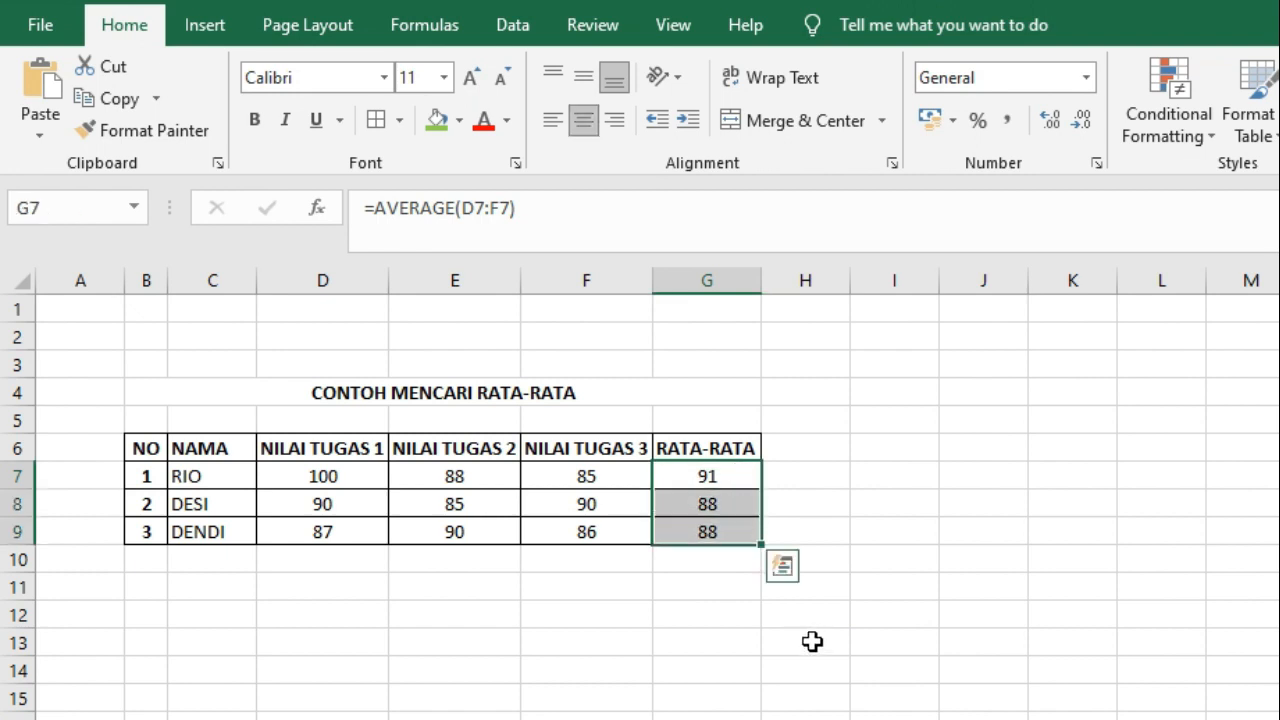
pyautogui.click(811, 642)
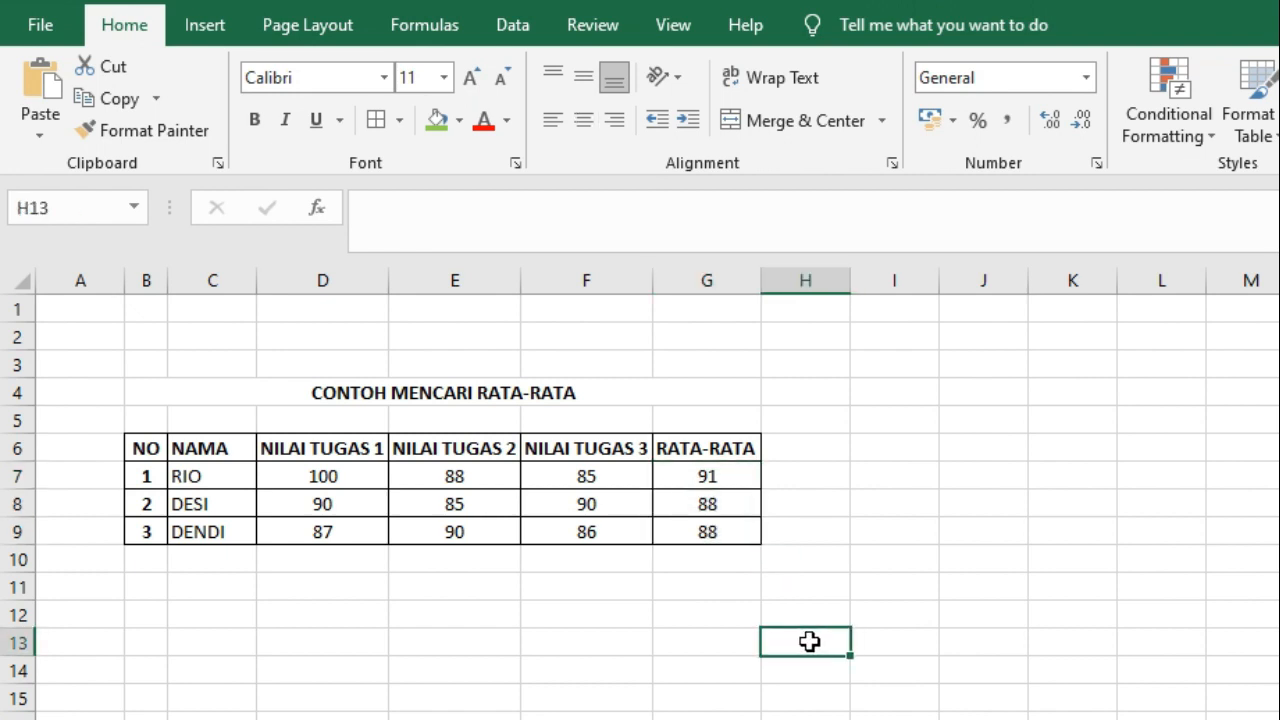